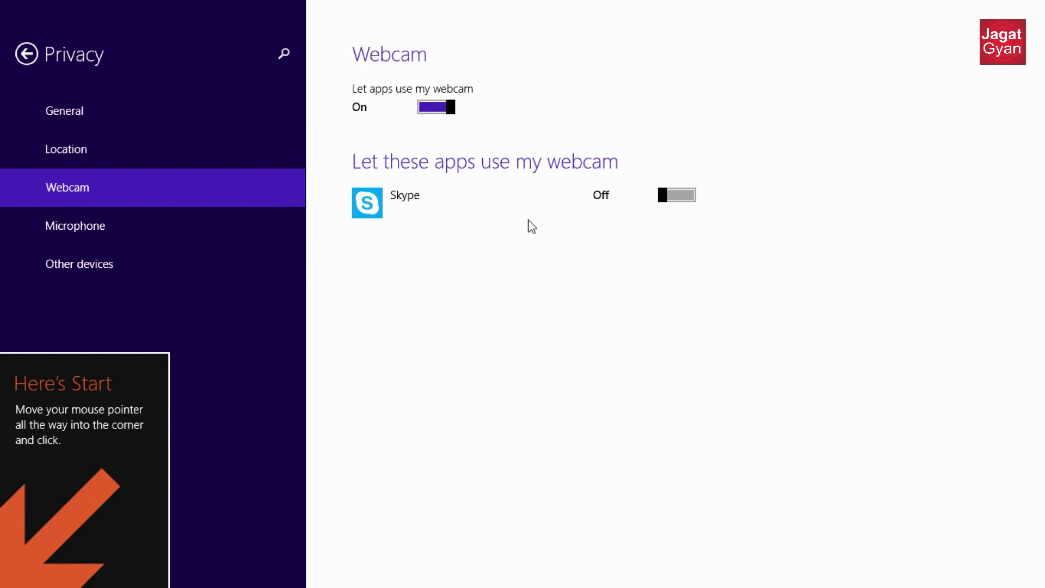
# - Stop apps from using the webcam and close PC settings after checking the microphone permissions
pyautogui.click(448, 108)
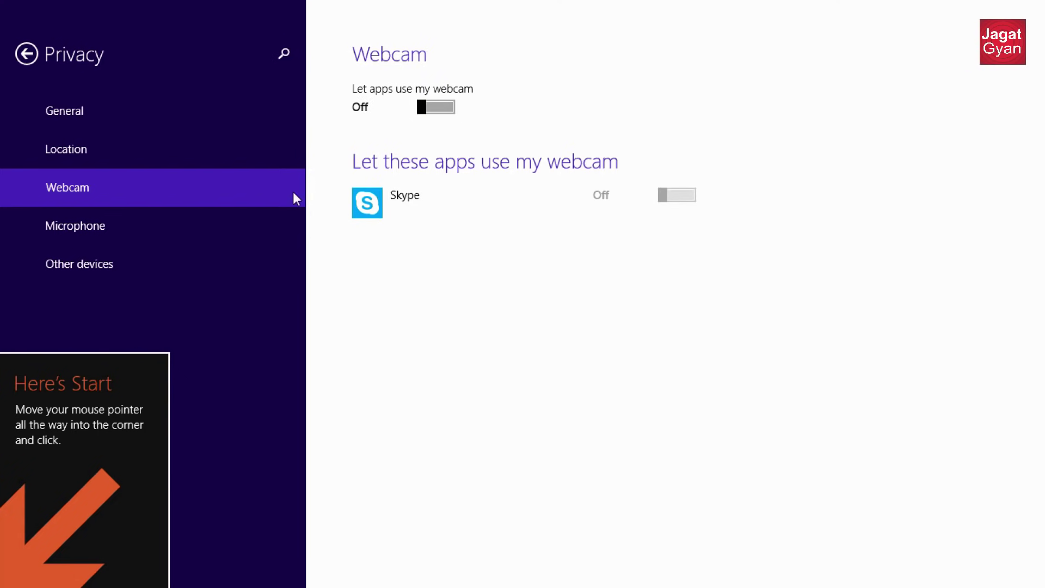
pyautogui.click(253, 229)
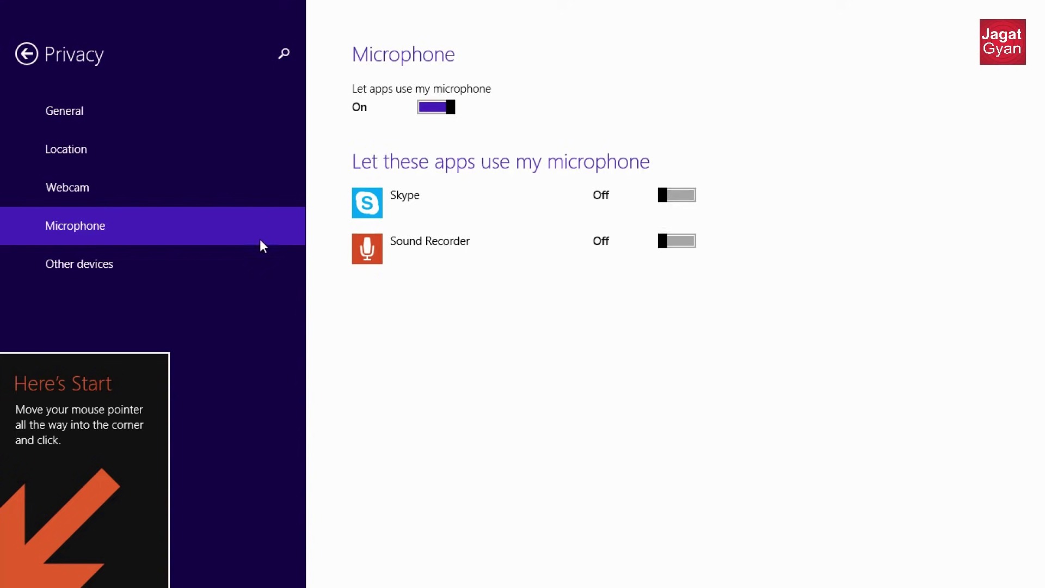
pyautogui.moveTo(522, 3)
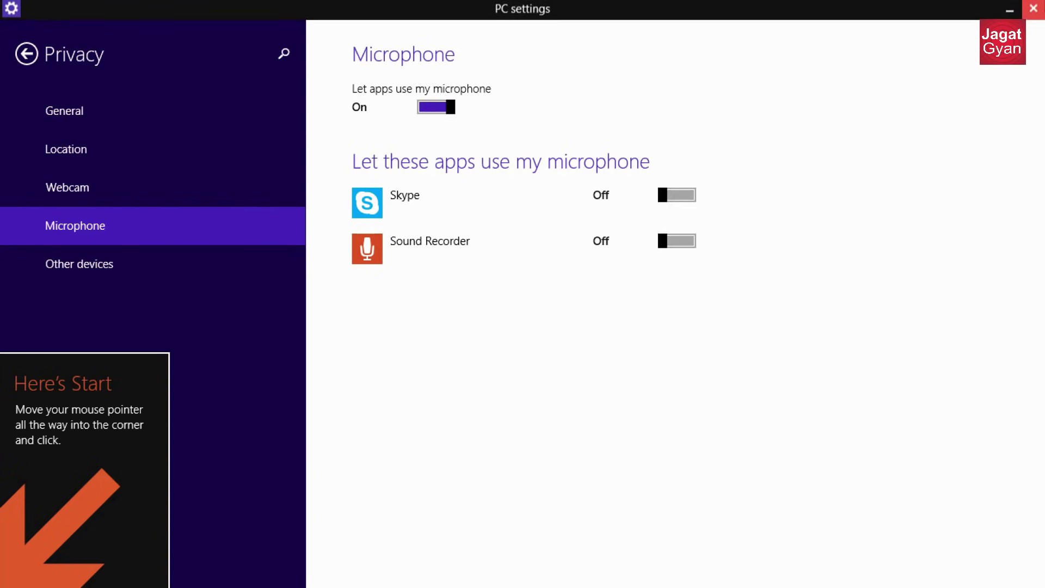
pyautogui.click(1032, 9)
# - Search the Start screen for "cont" and open Control Panel
pyautogui.click(3, 585)
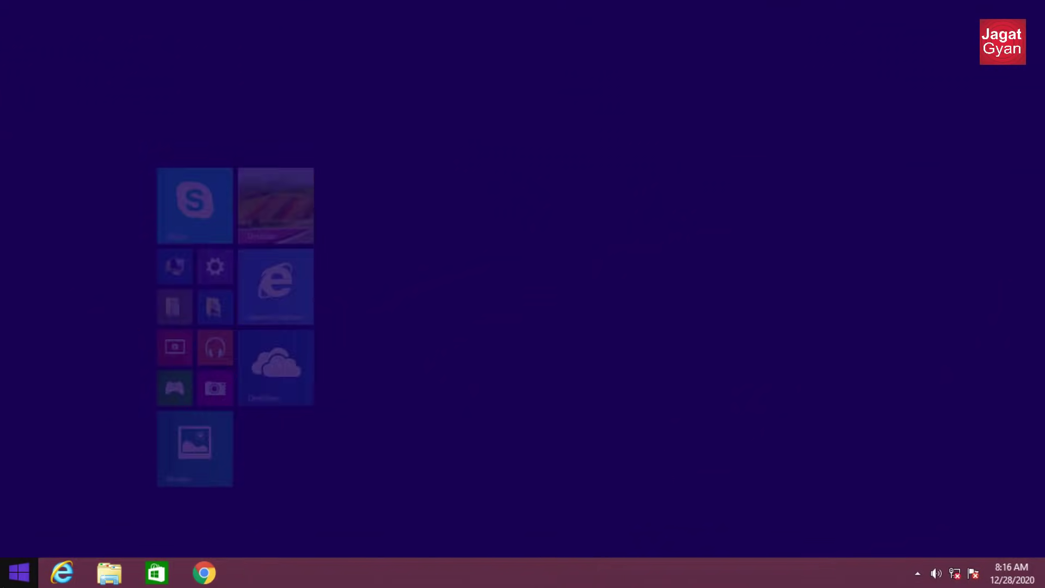
pyautogui.write('cont')
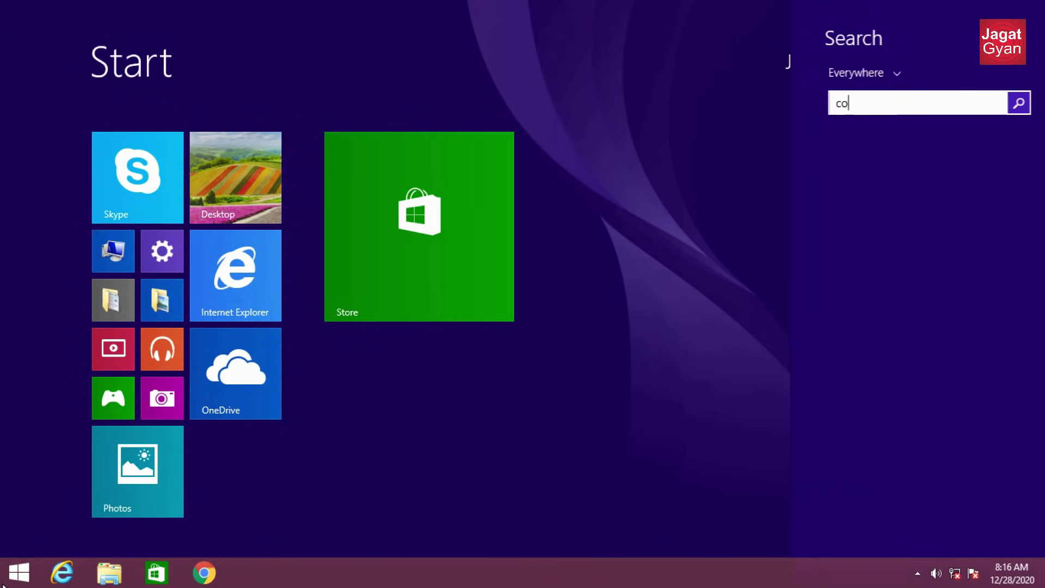
pyautogui.press('Down')
pyautogui.press('Down')
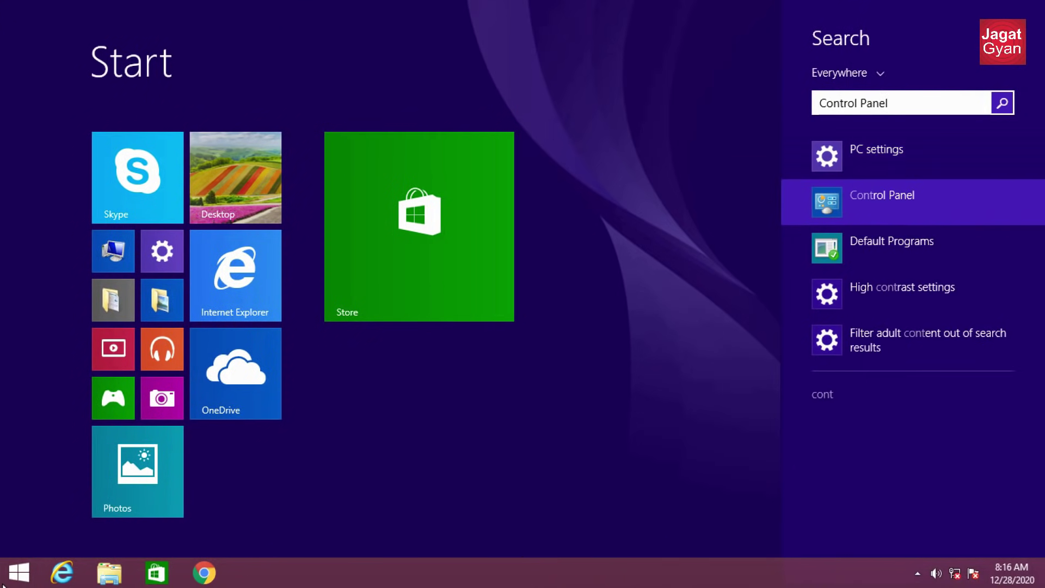
pyautogui.press('Return')
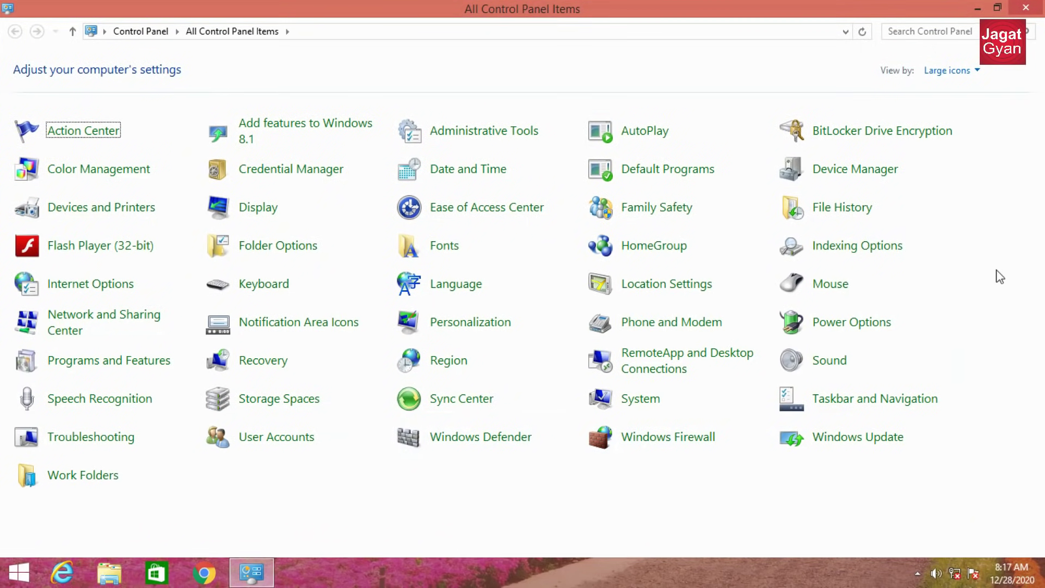
# - Activate the High performance plan from the additional plans in Power Options and close the window
pyautogui.click(853, 332)
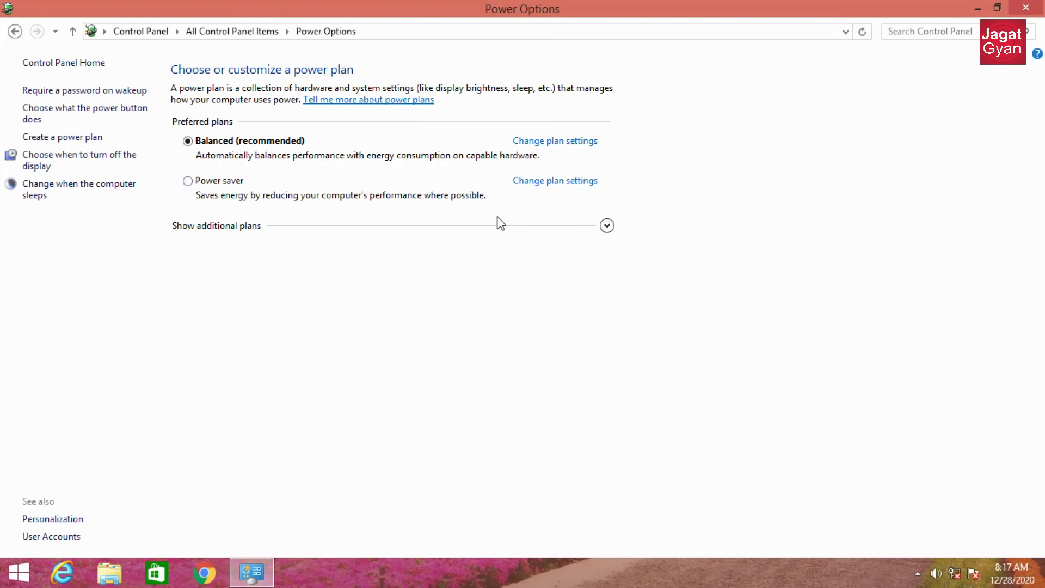
pyautogui.click(607, 225)
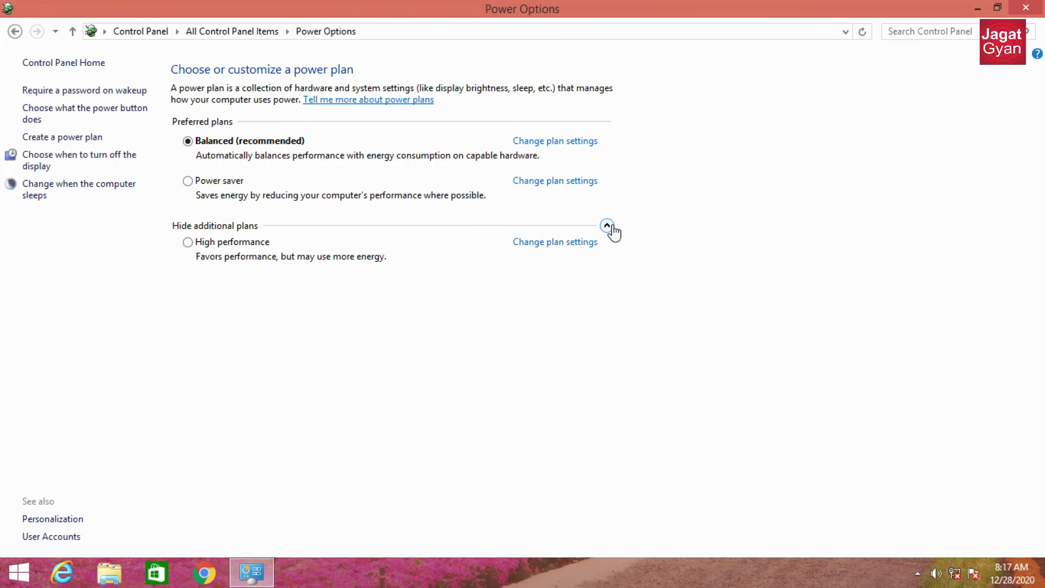
pyautogui.click(196, 249)
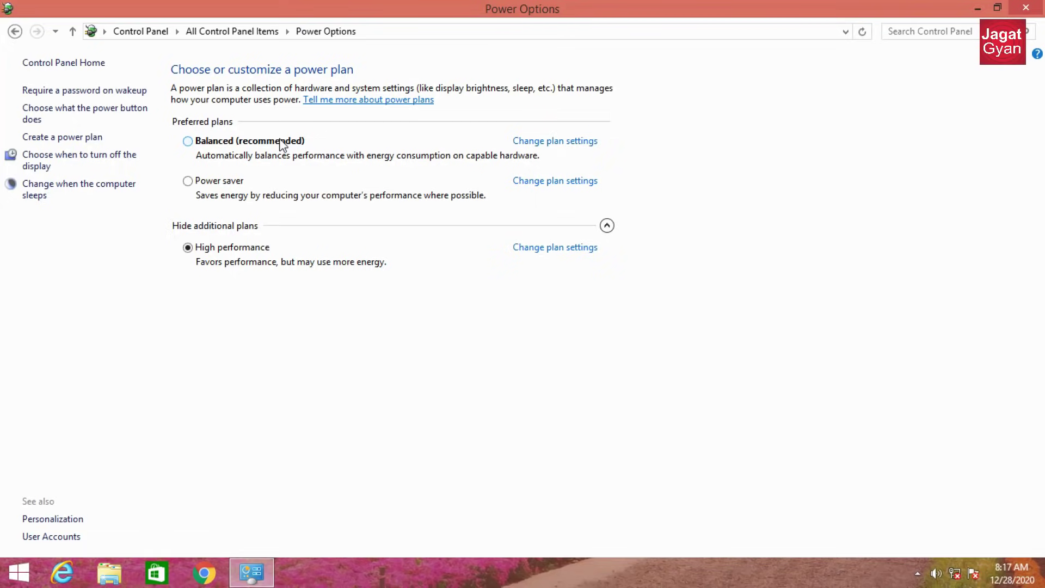
pyautogui.hotkey('alt', 'F4')
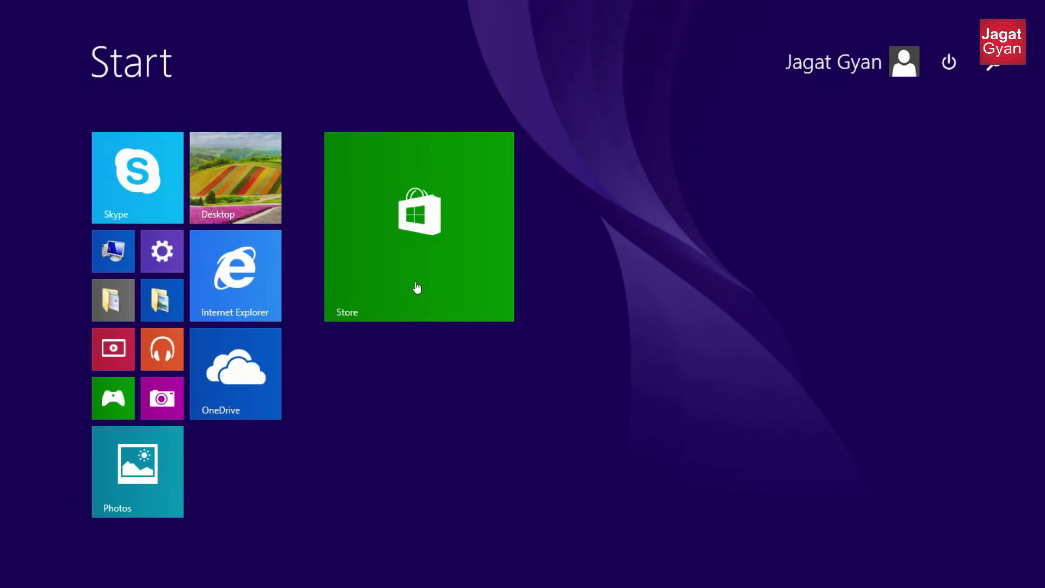
# - Search for msconfig and open System Configuration
pyautogui.write('msco')
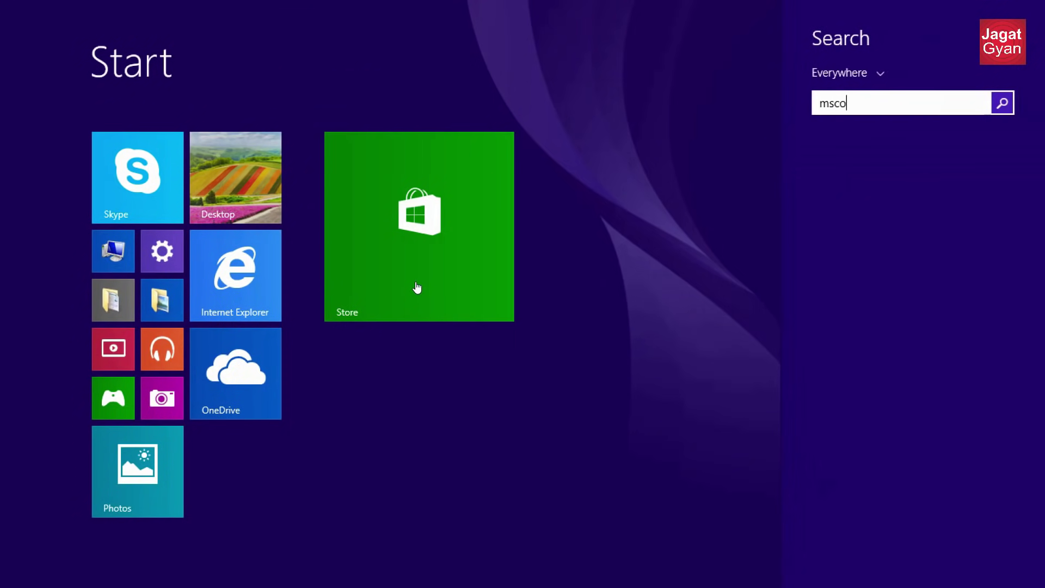
pyautogui.write('nfig')
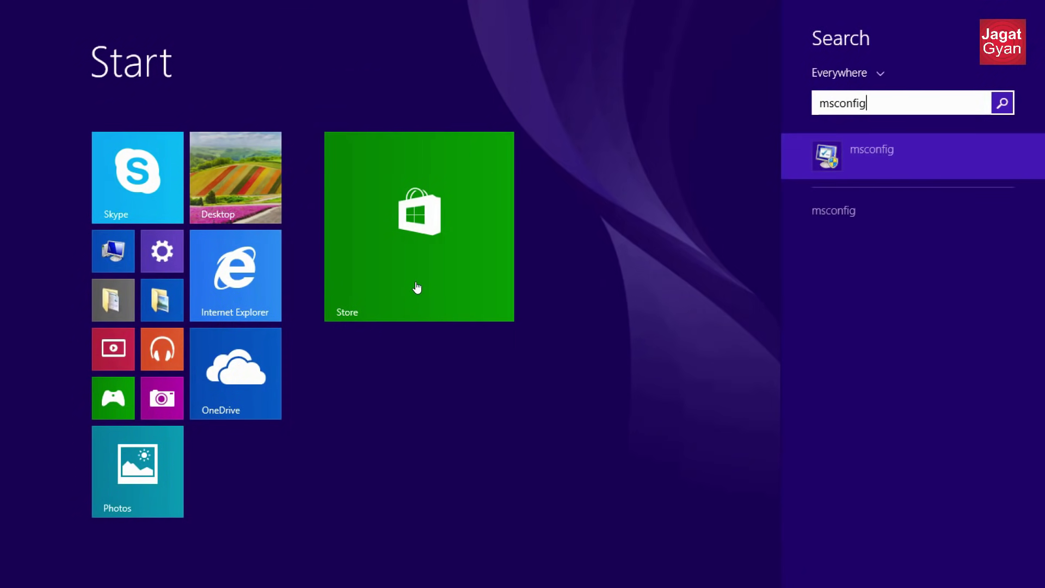
pyautogui.click(845, 167)
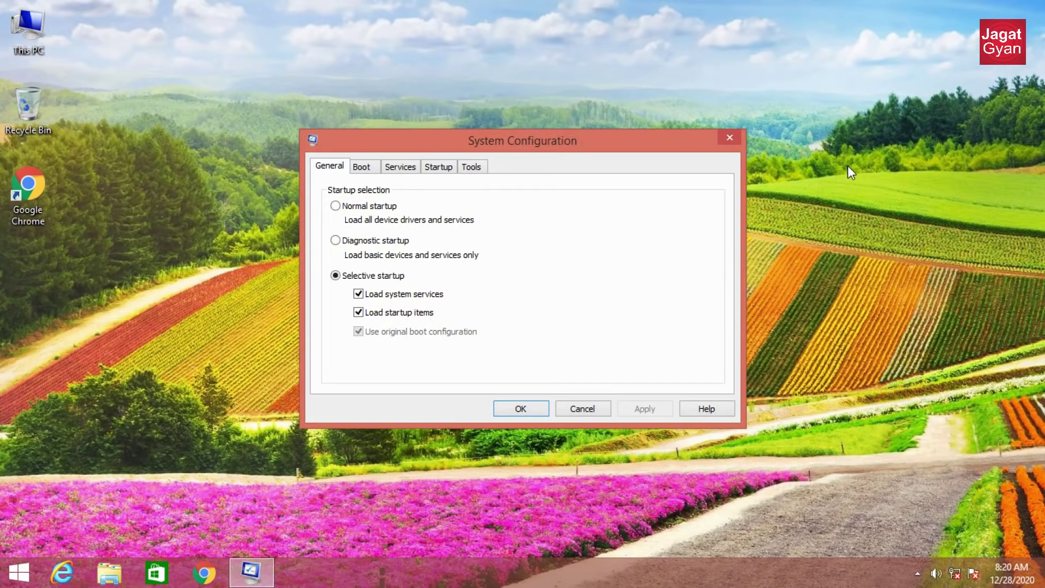
# - Hide all Microsoft services, disable the Google Chrome Elevation Service and both Google Update services, and apply the change
pyautogui.click(398, 168)
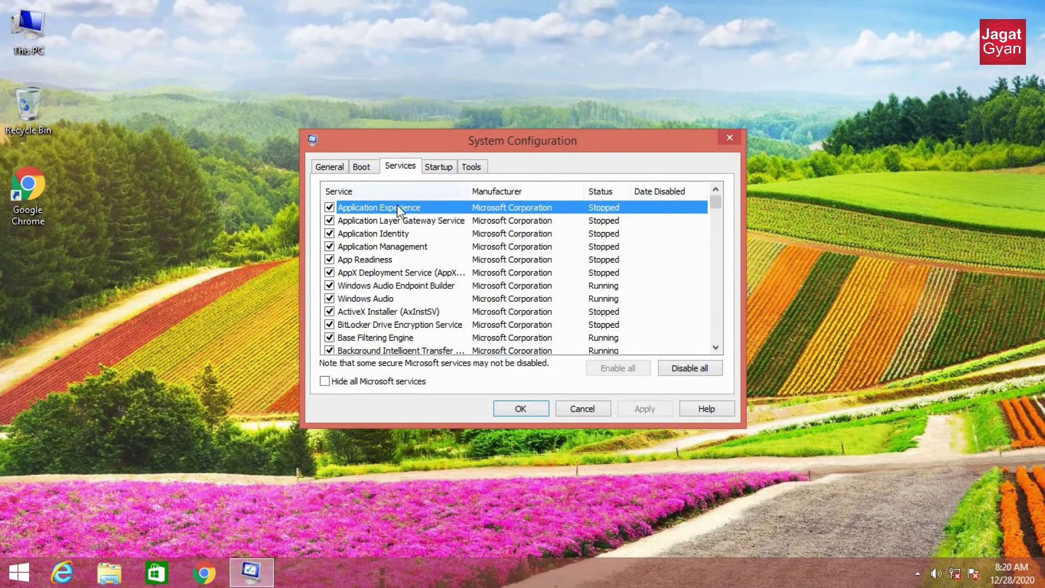
pyautogui.click(385, 384)
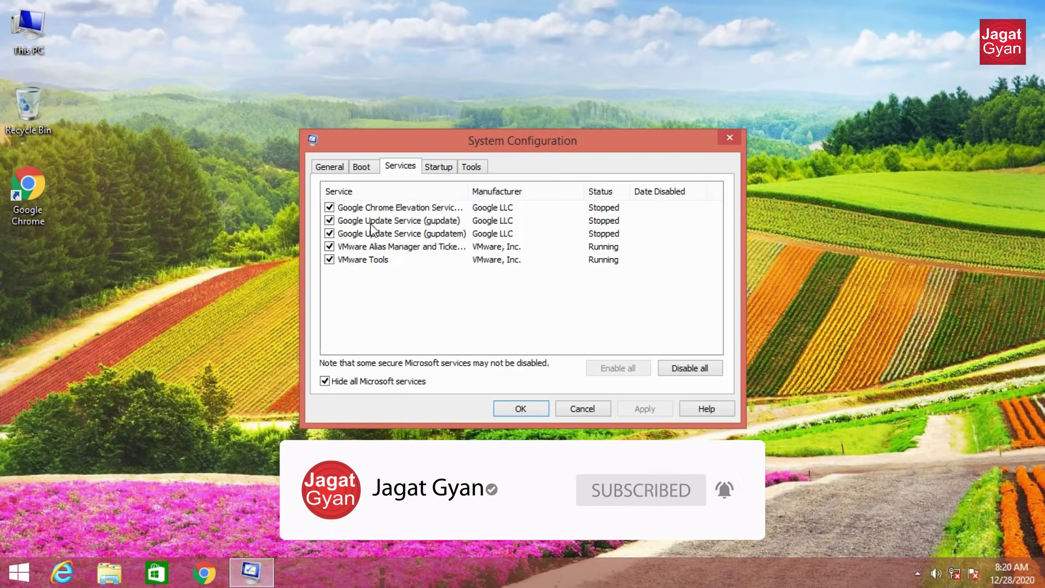
pyautogui.click(329, 207)
pyautogui.click(330, 220)
pyautogui.click(330, 234)
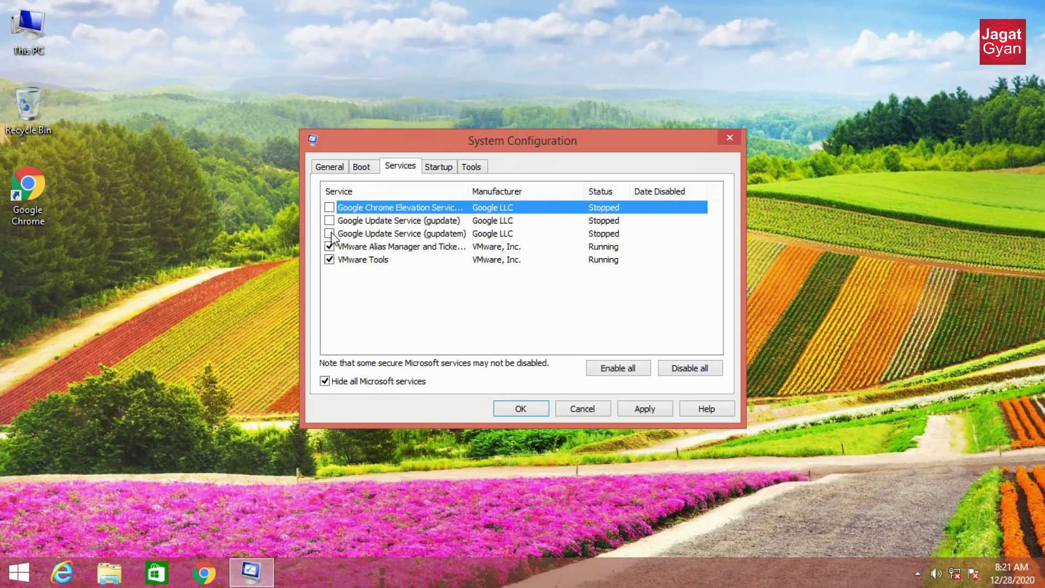
pyautogui.click(638, 409)
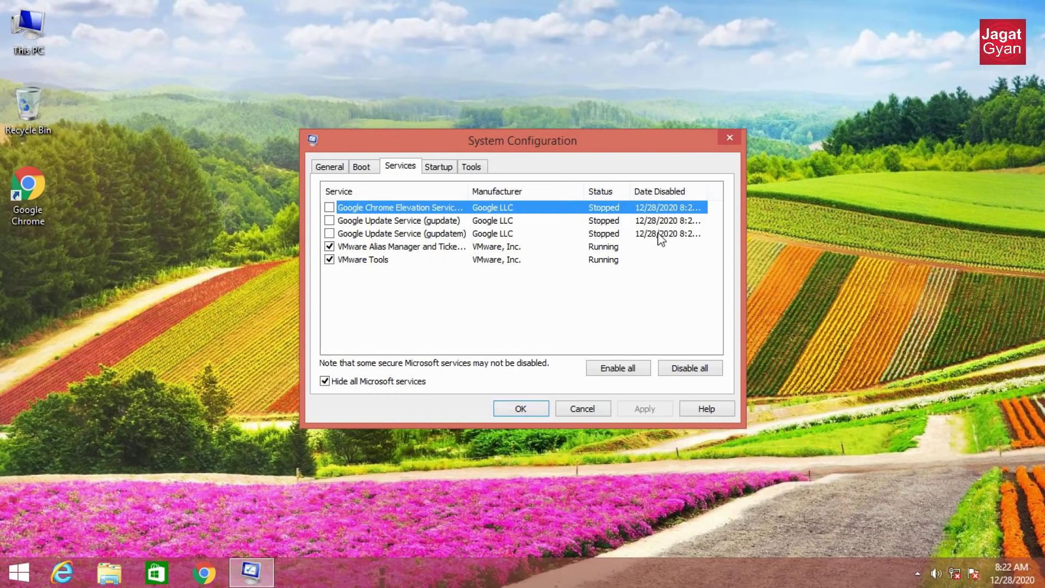
# - Open Task Manager's startup program list from System Configuration and select Adobe Updater Startup Utility
pyautogui.click(448, 168)
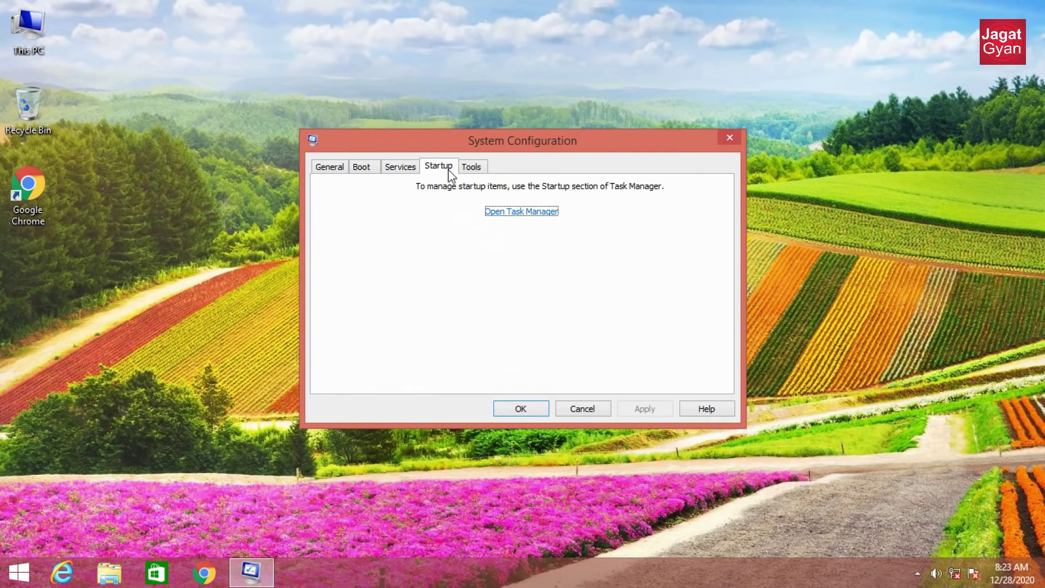
pyautogui.click(537, 215)
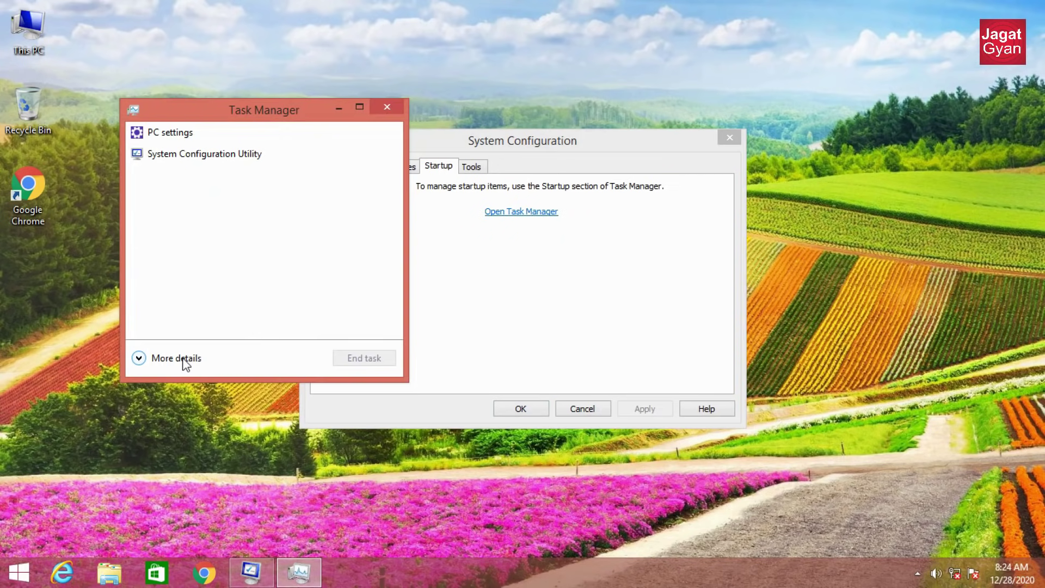
pyautogui.click(184, 359)
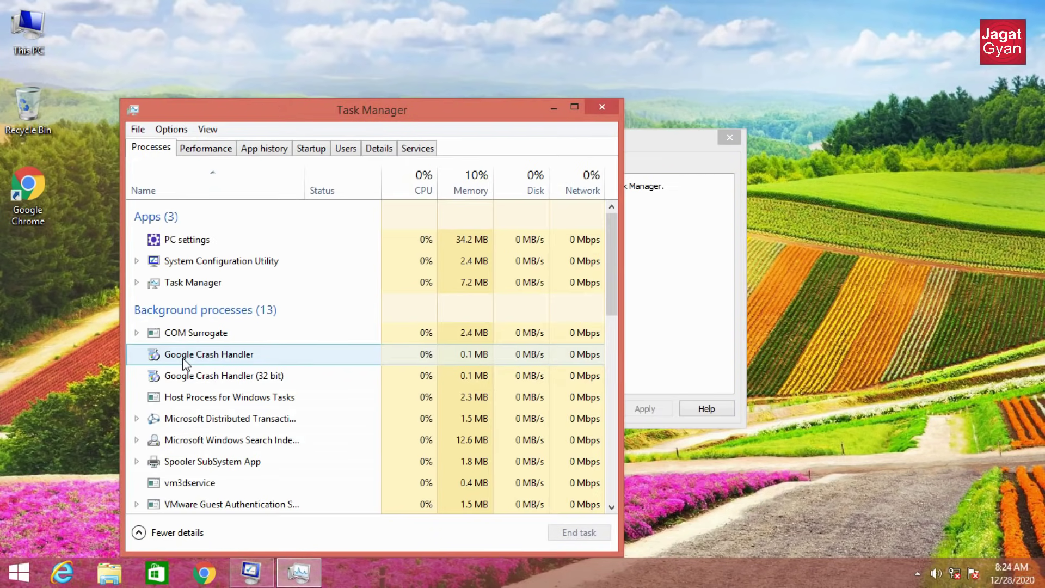
pyautogui.click(306, 153)
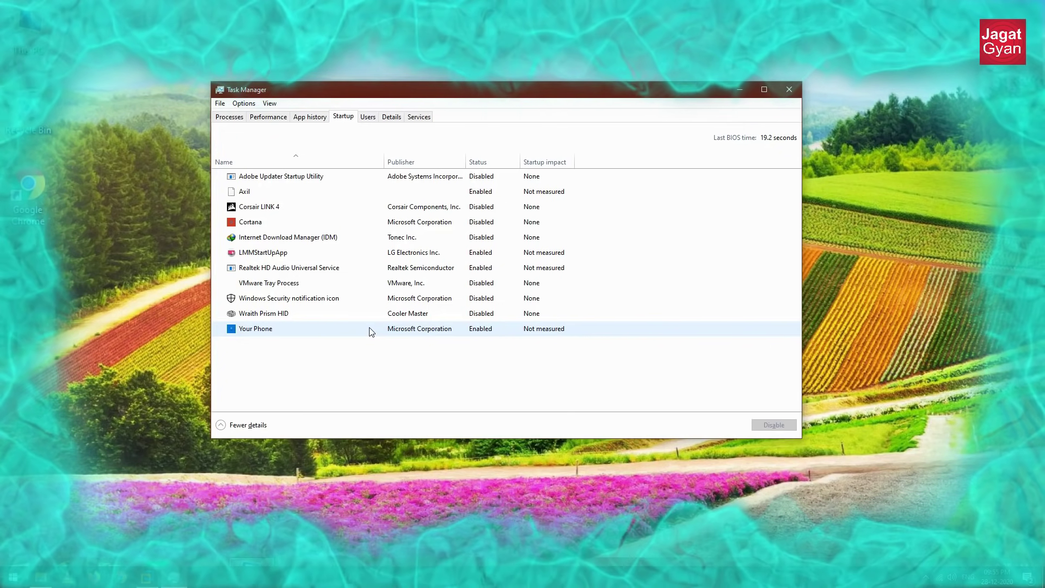
pyautogui.click(290, 178)
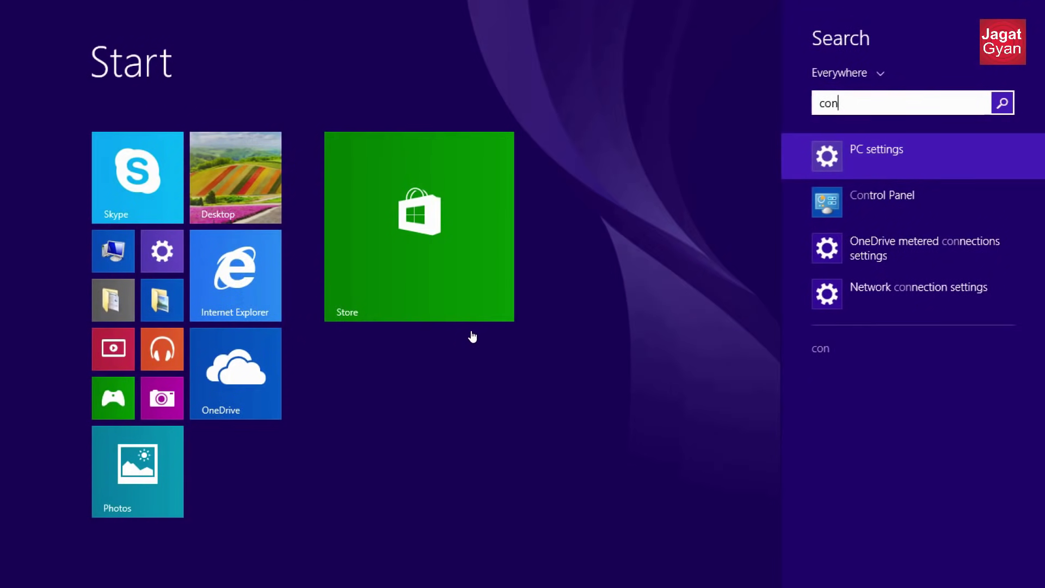
# - Open Control Panel from the search results and go to Programs and Features
pyautogui.press('Down')
pyautogui.press('Return')
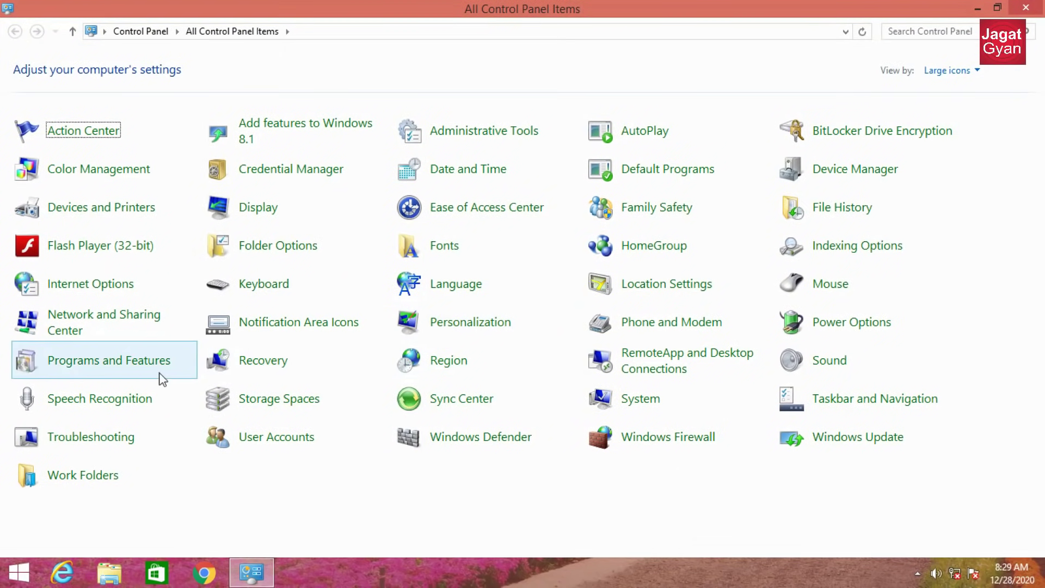
pyautogui.click(138, 361)
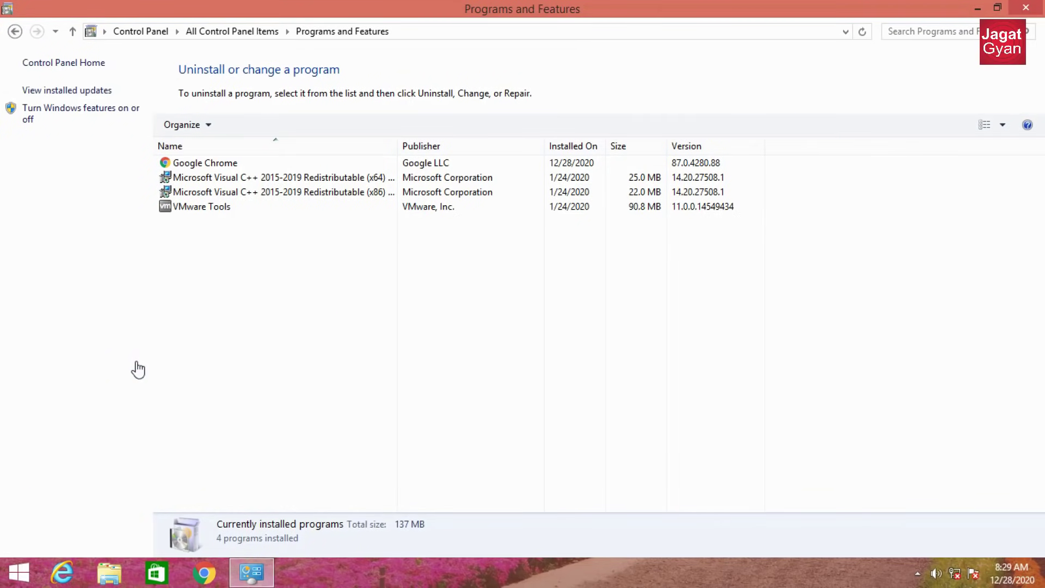
# - Start uninstalling Google Chrome, cancel at the confirmation, and close the Programs and Features window
pyautogui.click(211, 166)
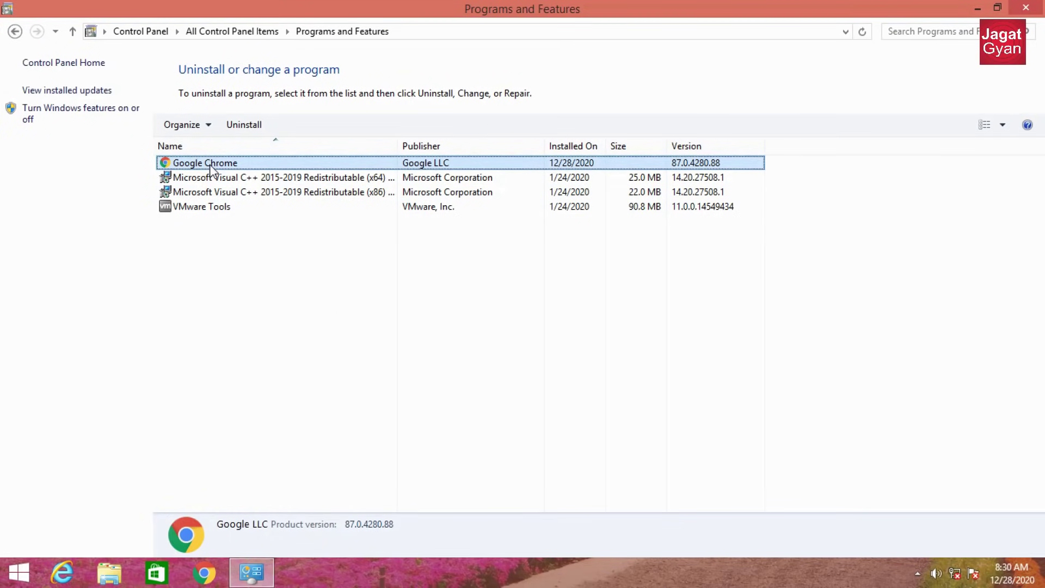
pyautogui.rightClick(211, 166)
pyautogui.click(249, 173)
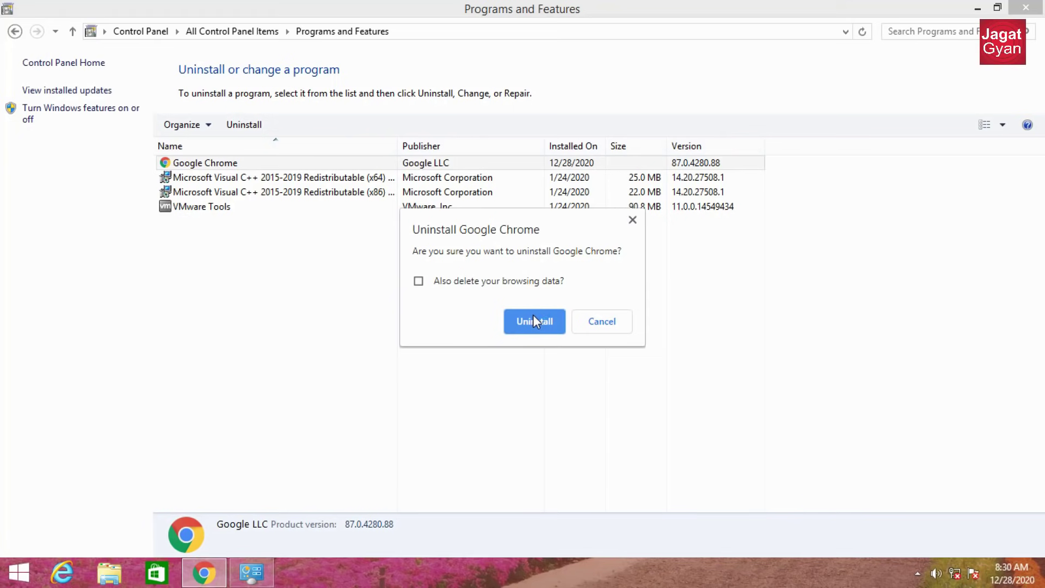
pyautogui.click(579, 321)
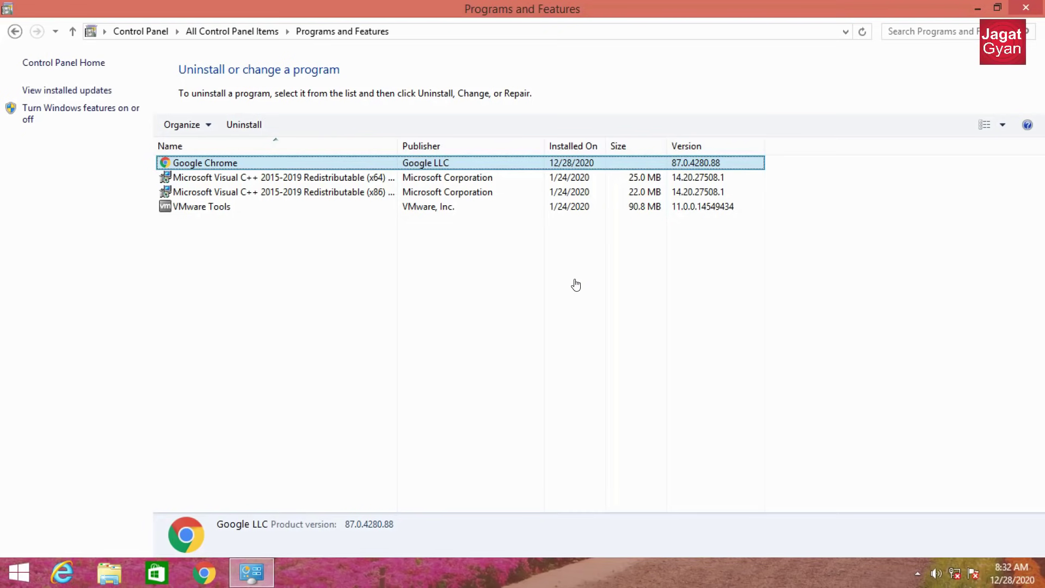
pyautogui.click(1005, 5)
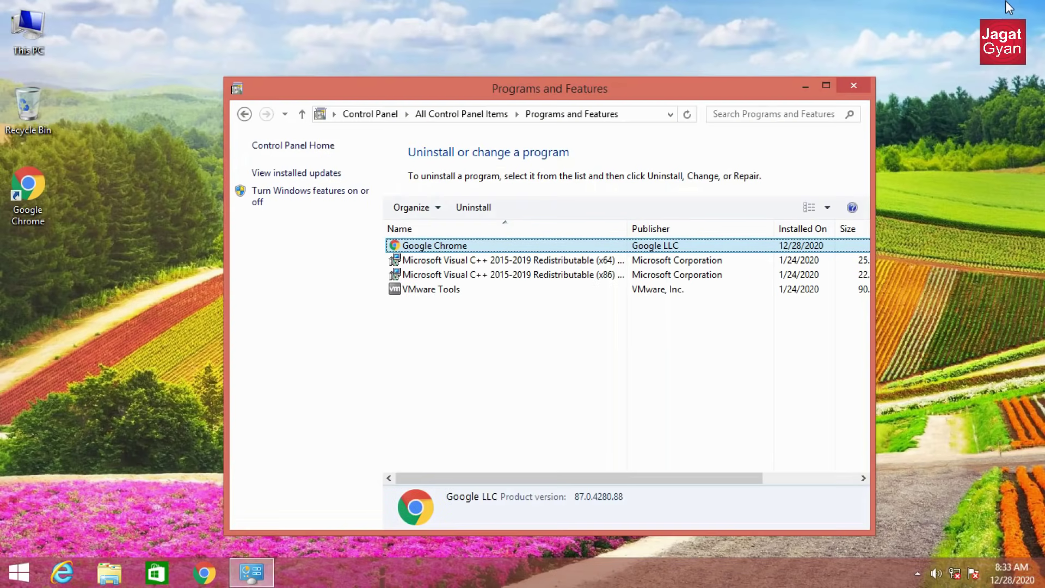
pyautogui.click(852, 87)
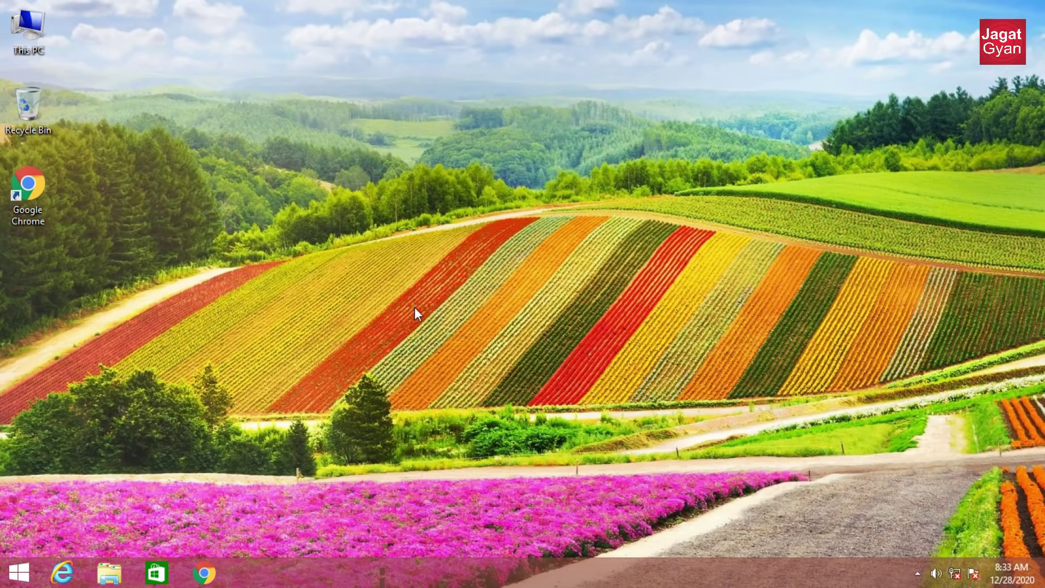
# - Switch to Google Chrome and open the advanced options for clearing browsing data
pyautogui.doubleClick(41, 195)
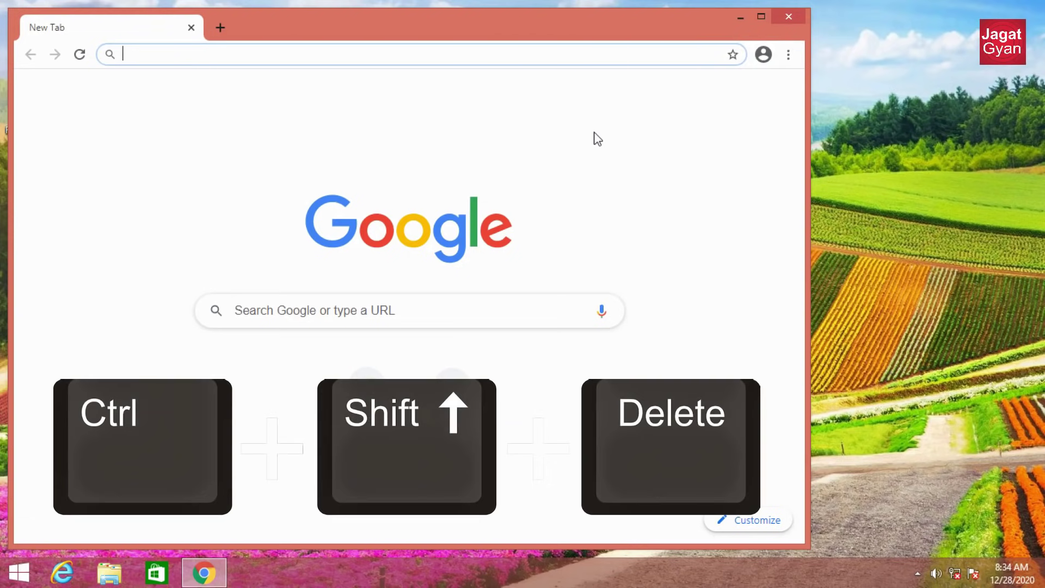
pyautogui.hotkey('ctrl', 'shift', 'Delete')
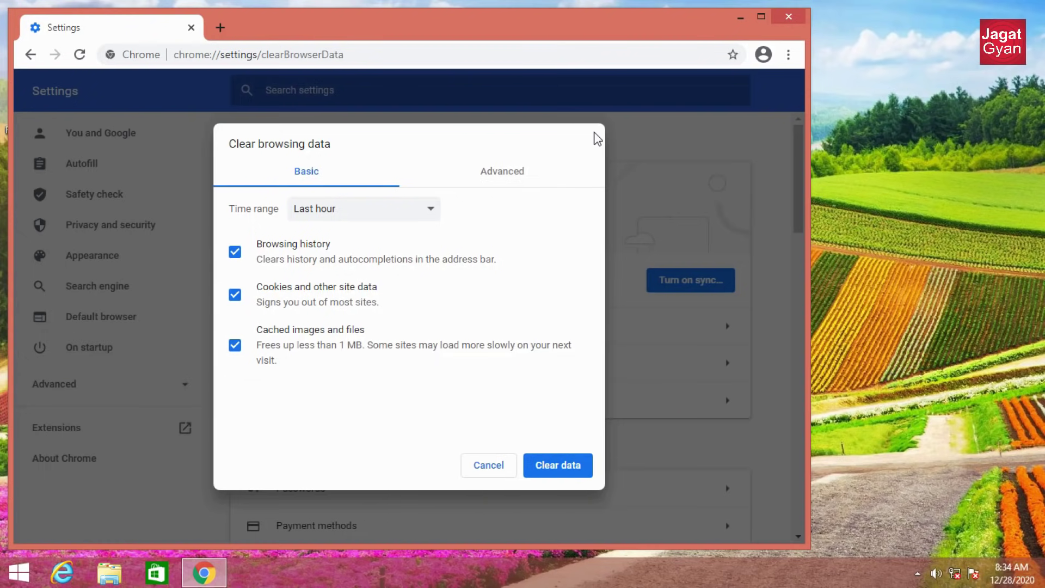
pyautogui.click(509, 180)
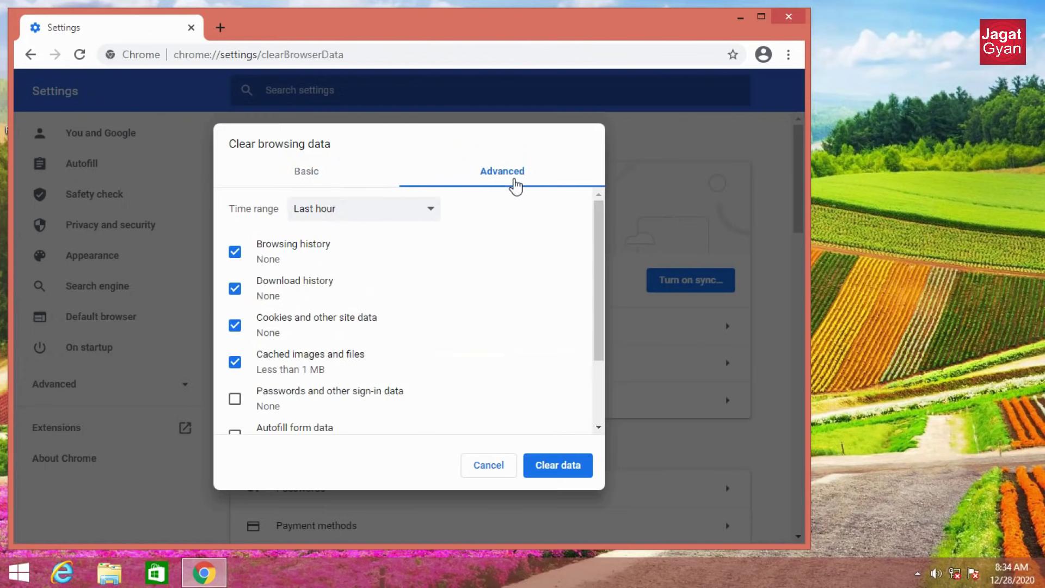
# - Set the time range for clearing browsing data to All time
pyautogui.click(367, 218)
pyautogui.click(348, 278)
pyautogui.click(369, 215)
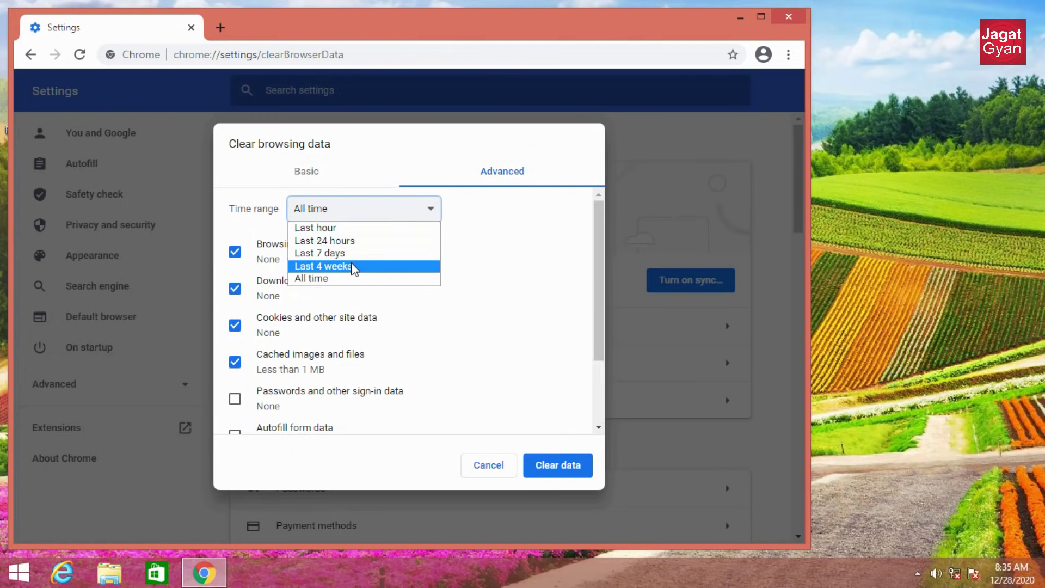
pyautogui.click(344, 279)
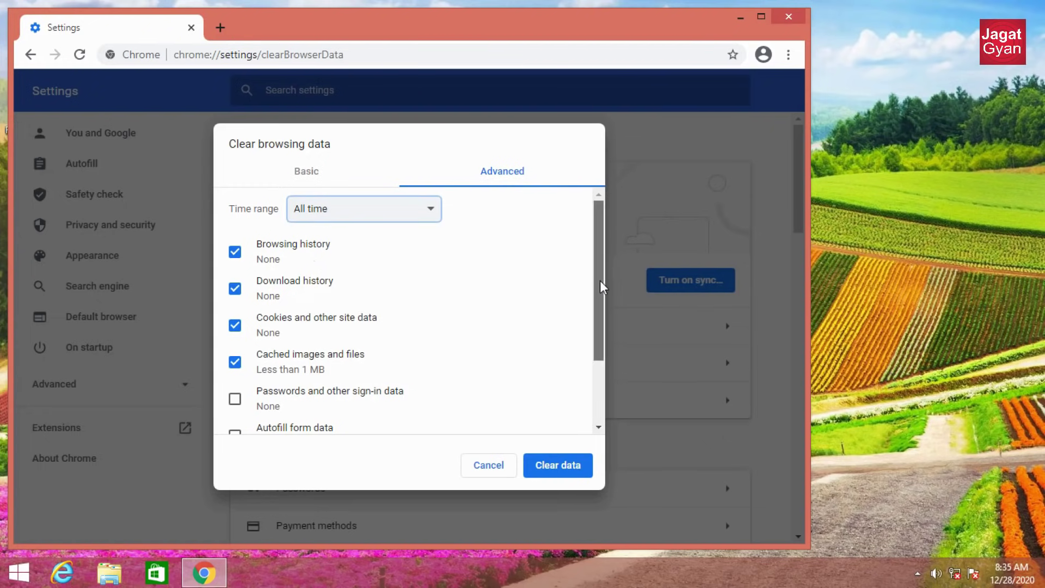
# - Also include hosted app data, site settings, autofill form data and saved passwords, clear the browsing data, and close Chrome
pyautogui.scroll(-2, 602, 287)
pyautogui.scroll(2, 601, 286)
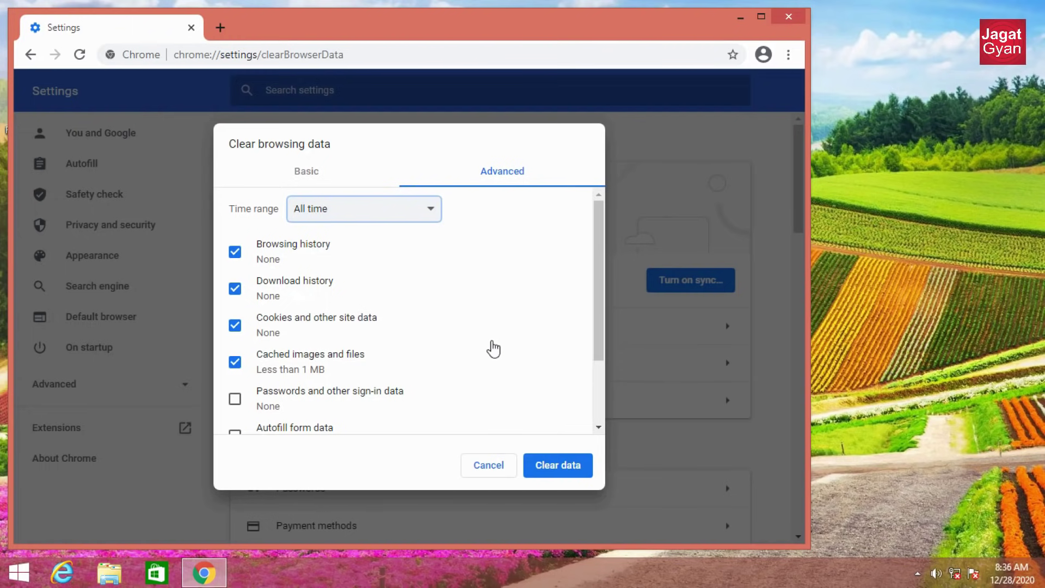
pyautogui.moveTo(602, 343); pyautogui.dragTo(586, 411)
pyautogui.click(302, 415)
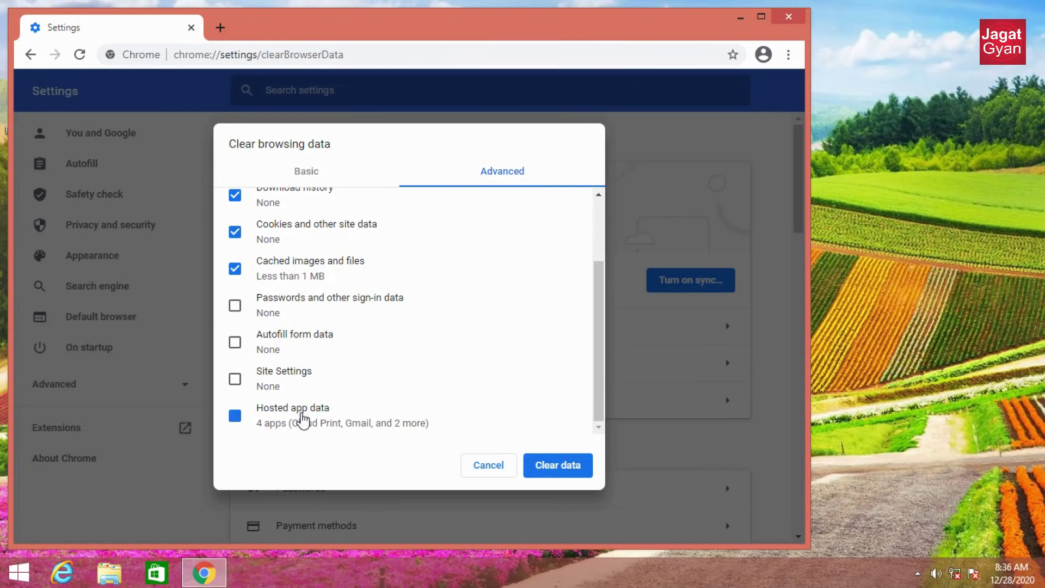
pyautogui.click(289, 377)
pyautogui.click(291, 352)
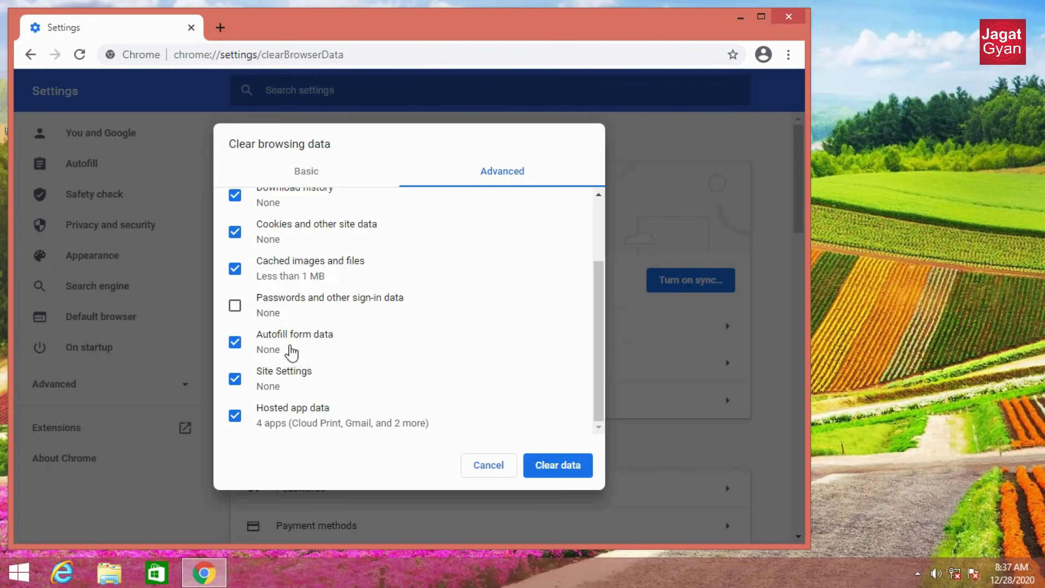
pyautogui.click(294, 304)
pyautogui.click(579, 466)
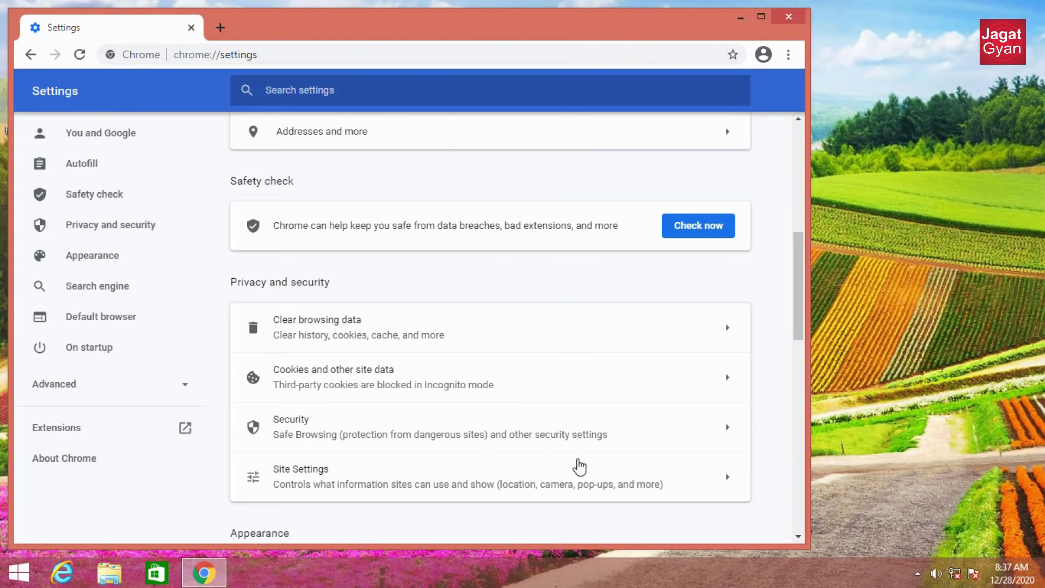
pyautogui.click(797, 17)
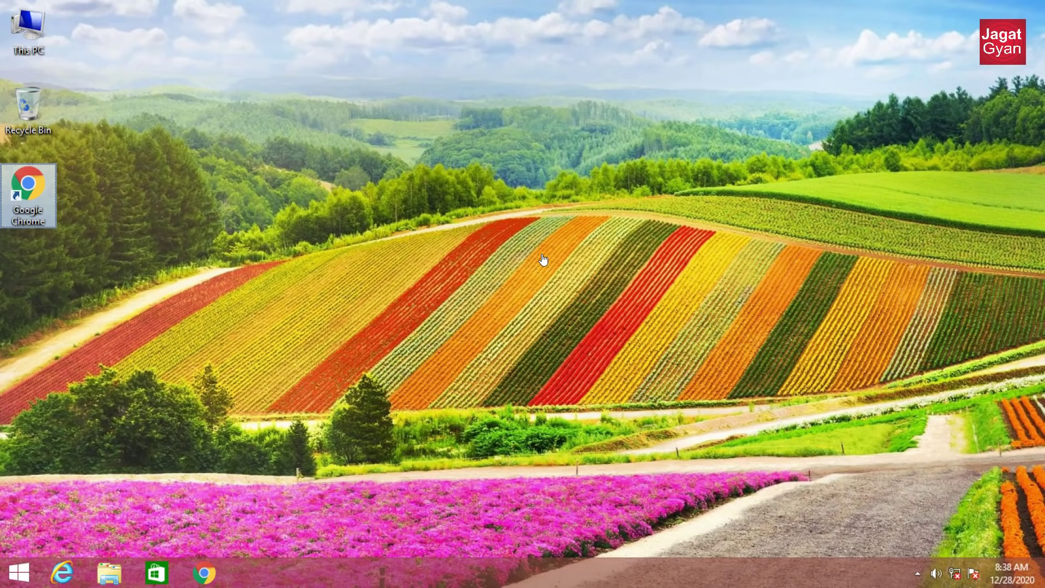
# - Search for cmd and run Command Prompt as administrator, allowing it to make changes to the computer
pyautogui.press('super')
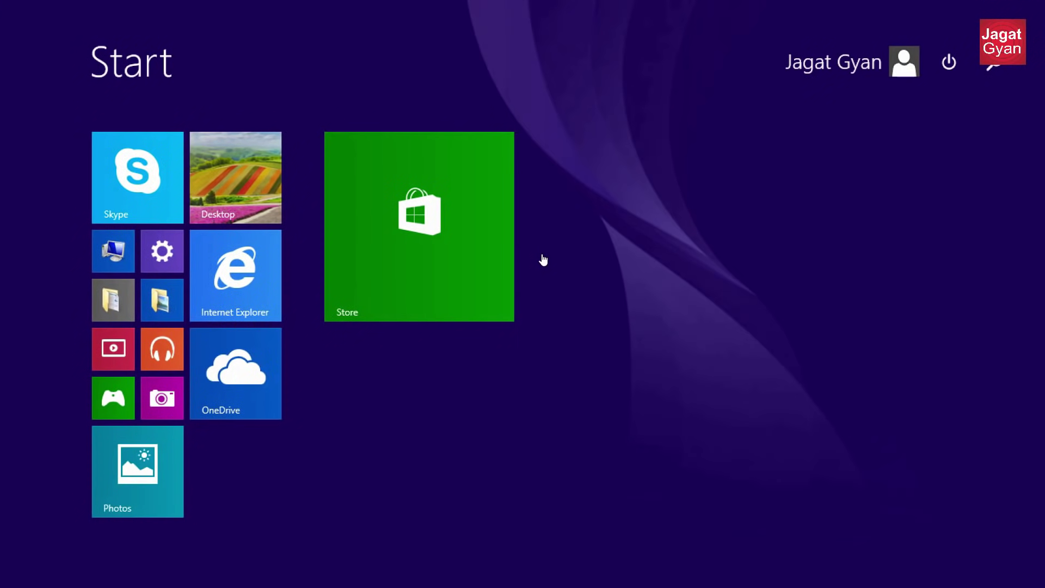
pyautogui.write('cmd')
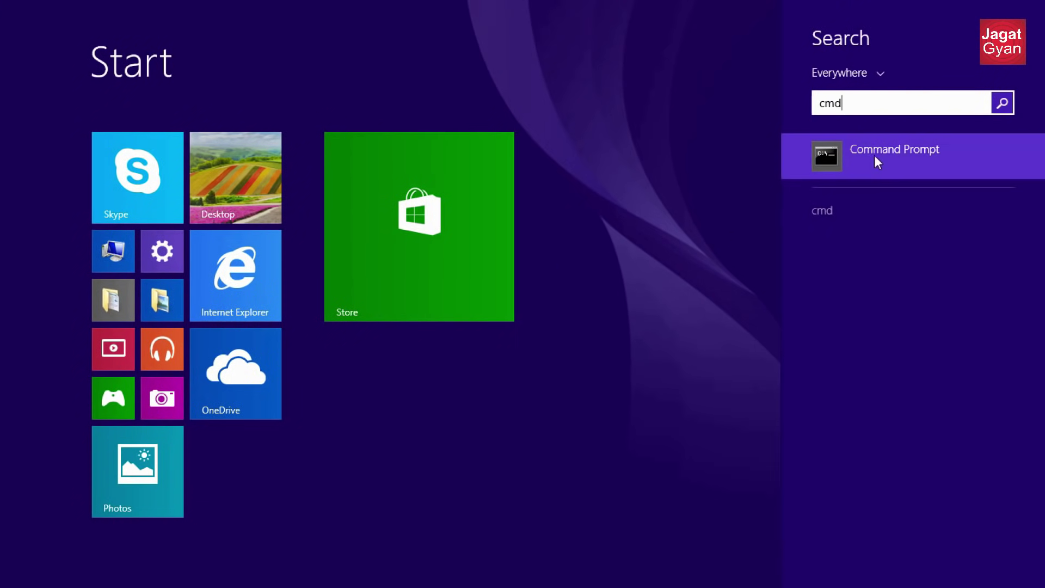
pyautogui.rightClick(875, 155)
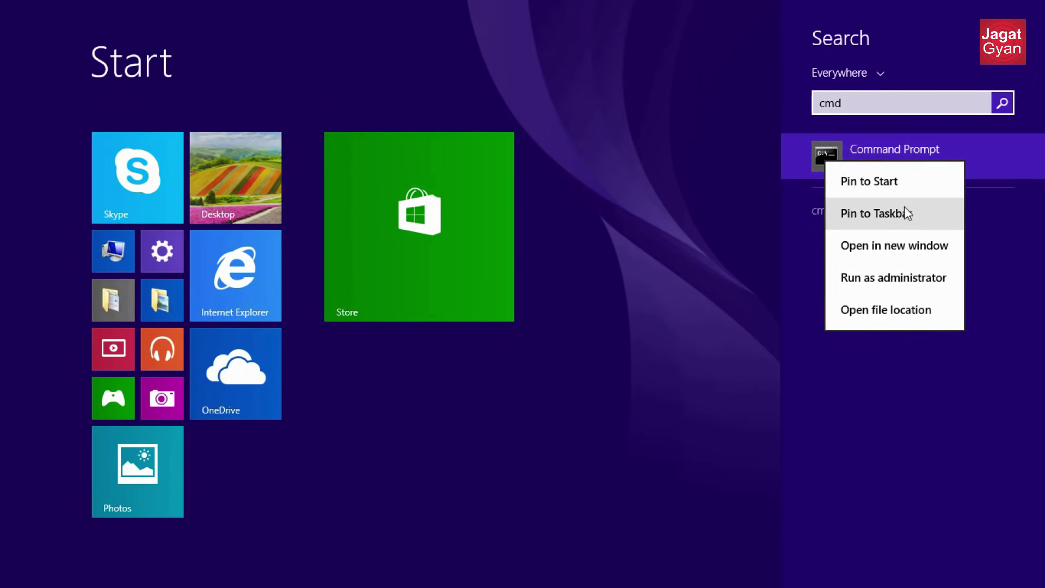
pyautogui.click(923, 275)
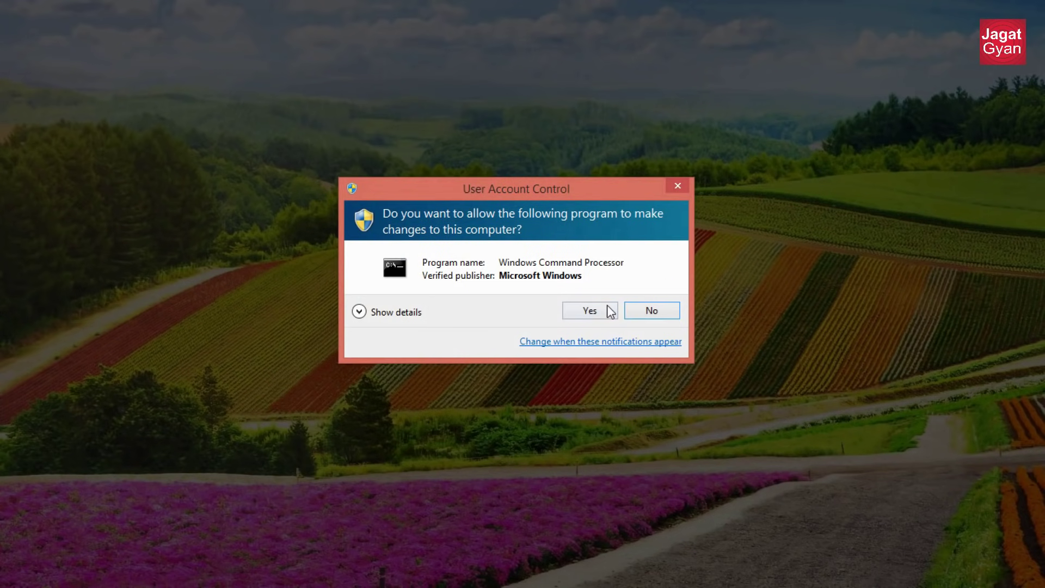
pyautogui.click(590, 310)
# - Flush the DNS resolver cache with ipconfig /flushdns and close Command Prompt
pyautogui.write('ipconfig /flu')
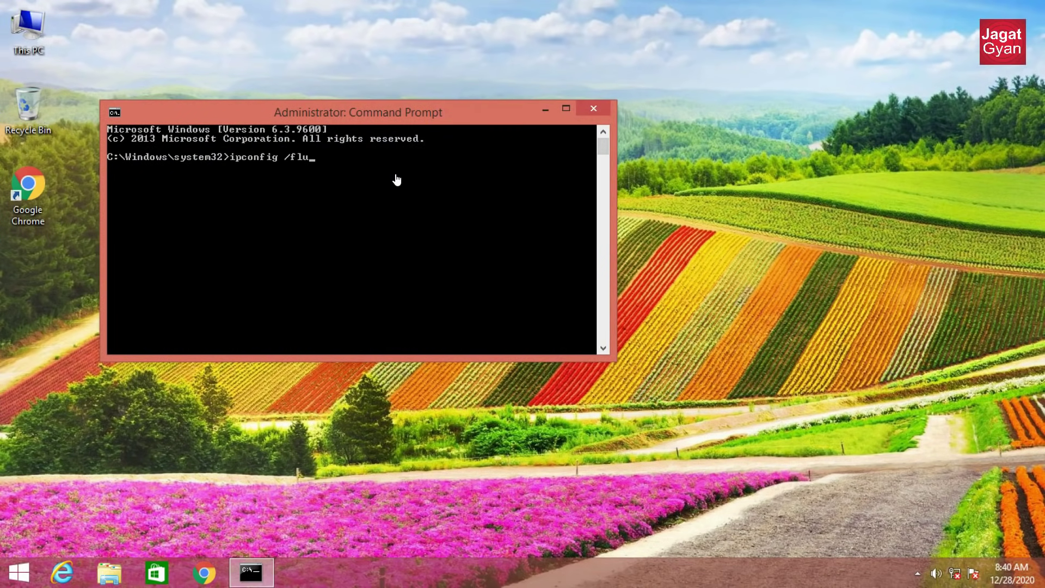
pyautogui.write('shdns')
pyautogui.press('Return')
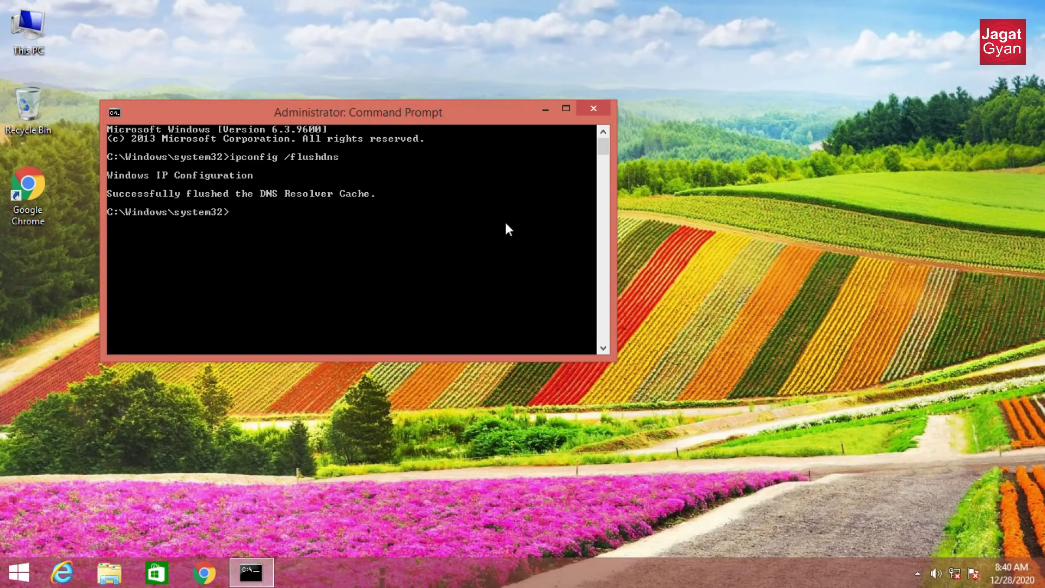
pyautogui.click(602, 113)
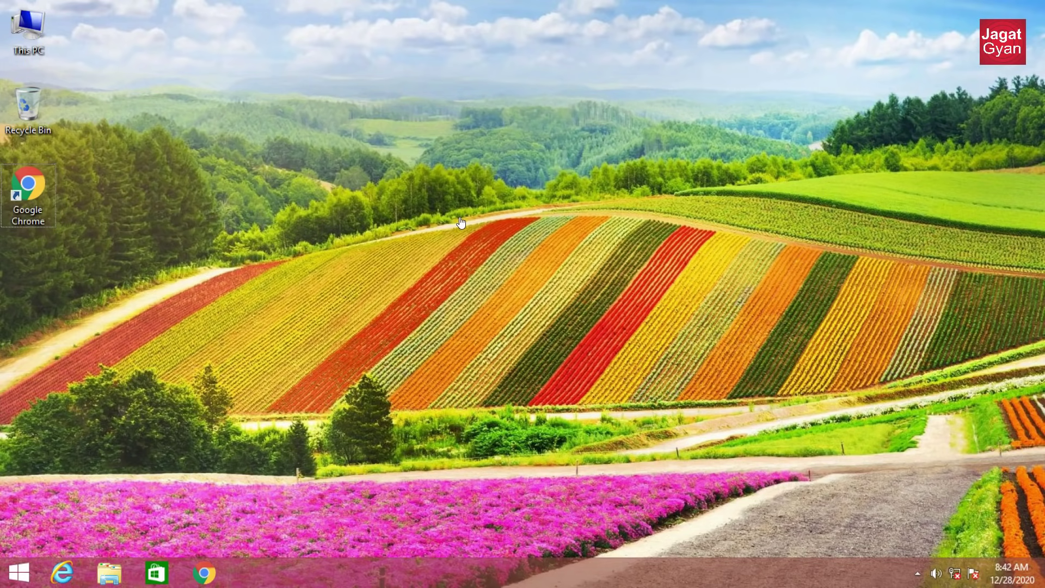
# - Open Disk Cleanup from the properties of Local Disk (C:) in File Explorer and extend it to system files
pyautogui.press('super+e')
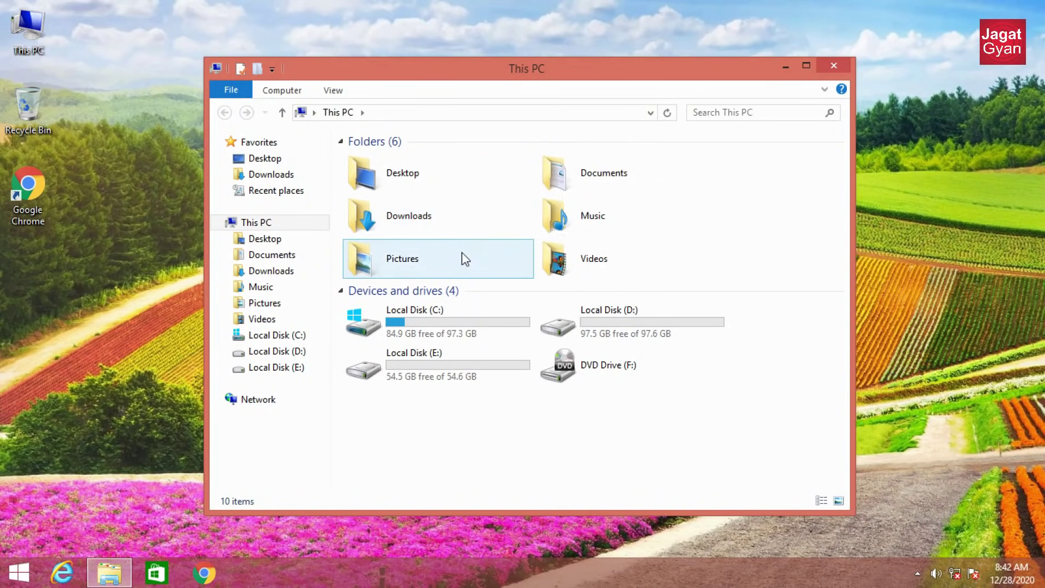
pyautogui.rightClick(507, 315)
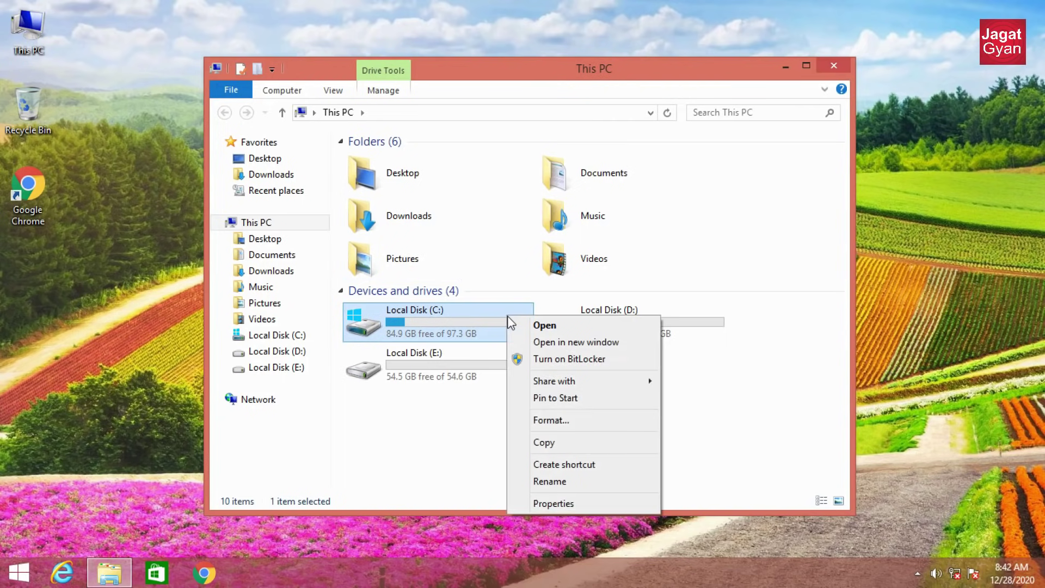
pyautogui.click(596, 505)
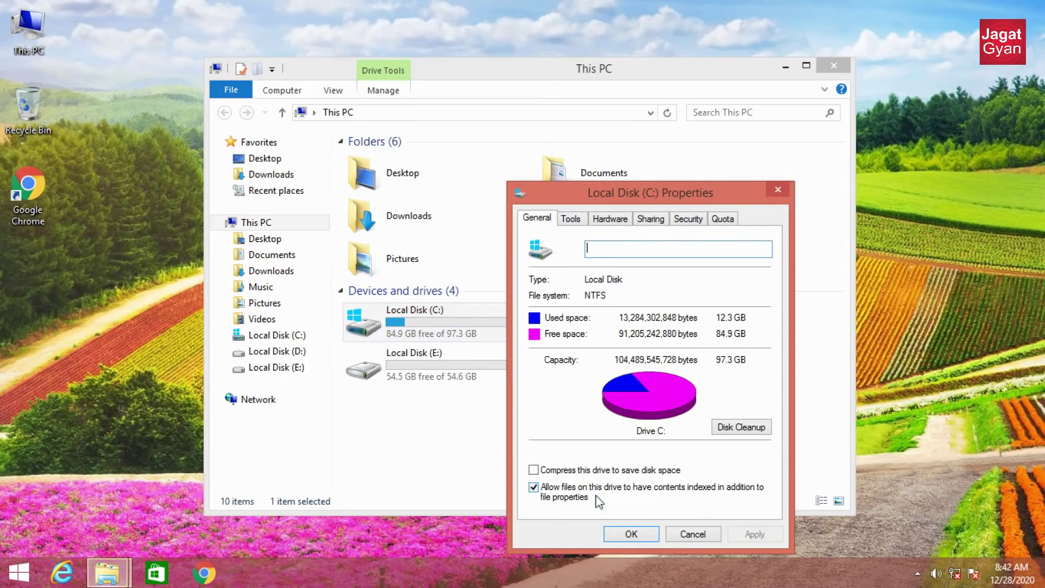
pyautogui.click(729, 430)
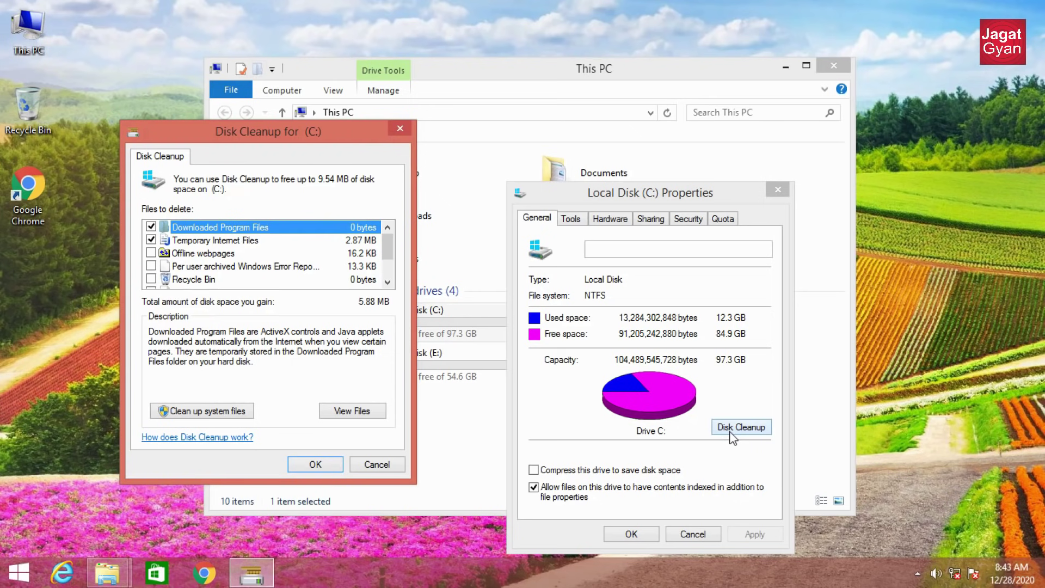
pyautogui.click(238, 416)
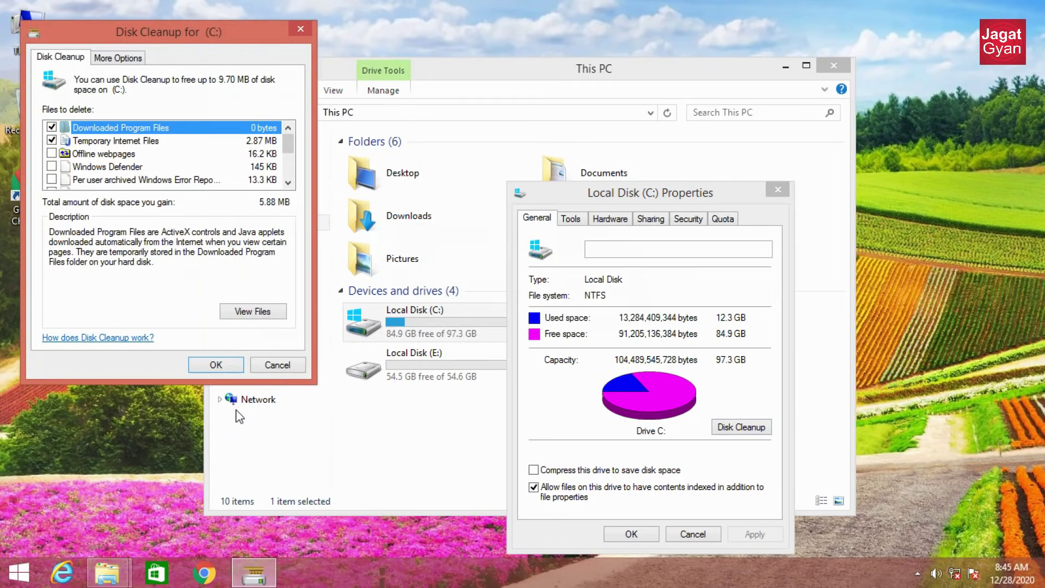
# - Mark every file category for deletion in Disk Cleanup, from Offline webpages and Windows Defender through Temporary files and Thumbnails
pyautogui.moveTo(183, 37); pyautogui.dragTo(470, 131)
pyautogui.click(340, 248)
pyautogui.click(339, 261)
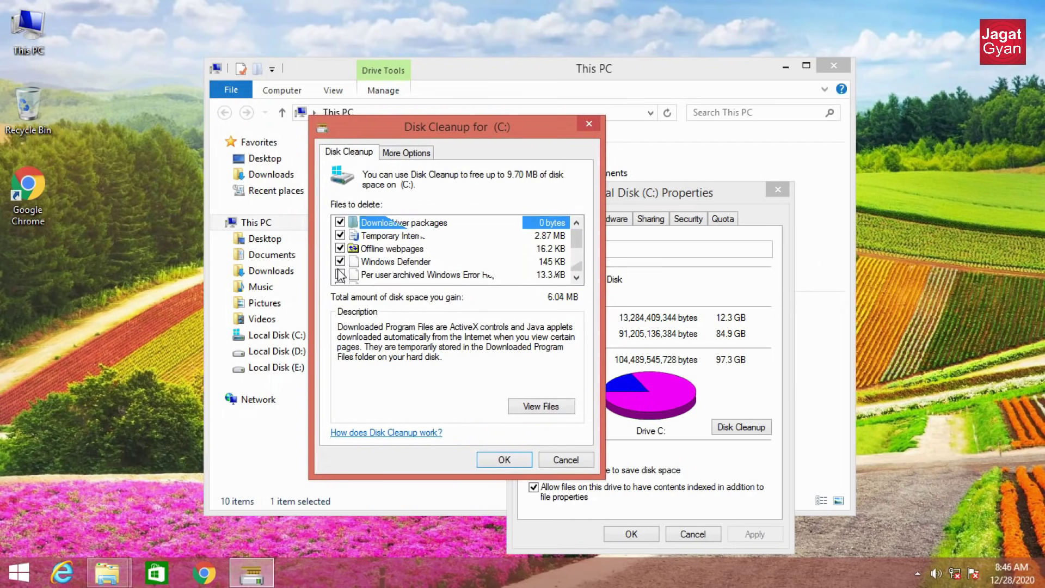
pyautogui.scroll(-2, 340, 274)
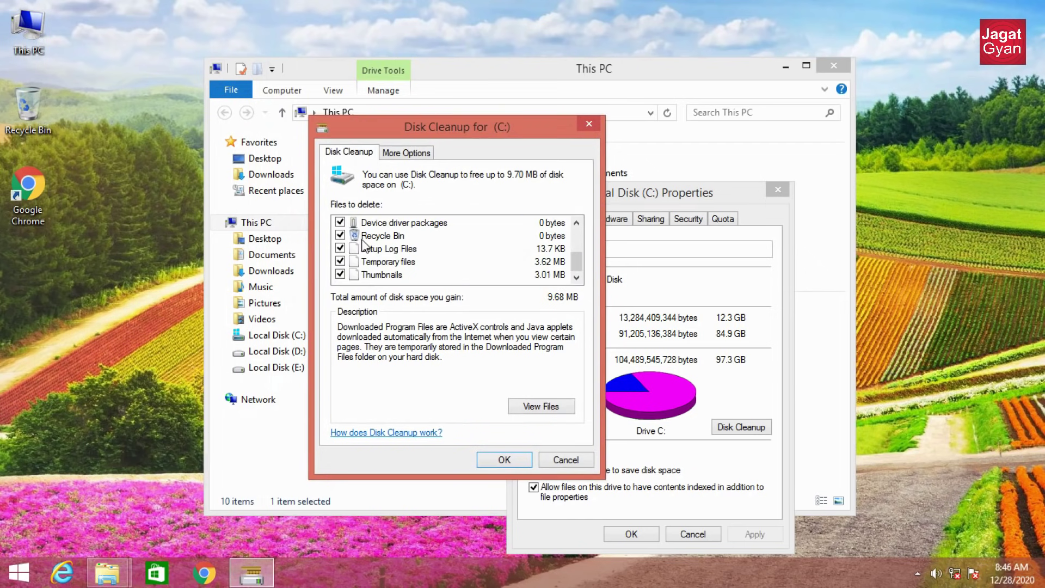
# - Open the Recycle Bin to check its contents, close it, and review the Disk Cleanup file list
pyautogui.click(47, 117)
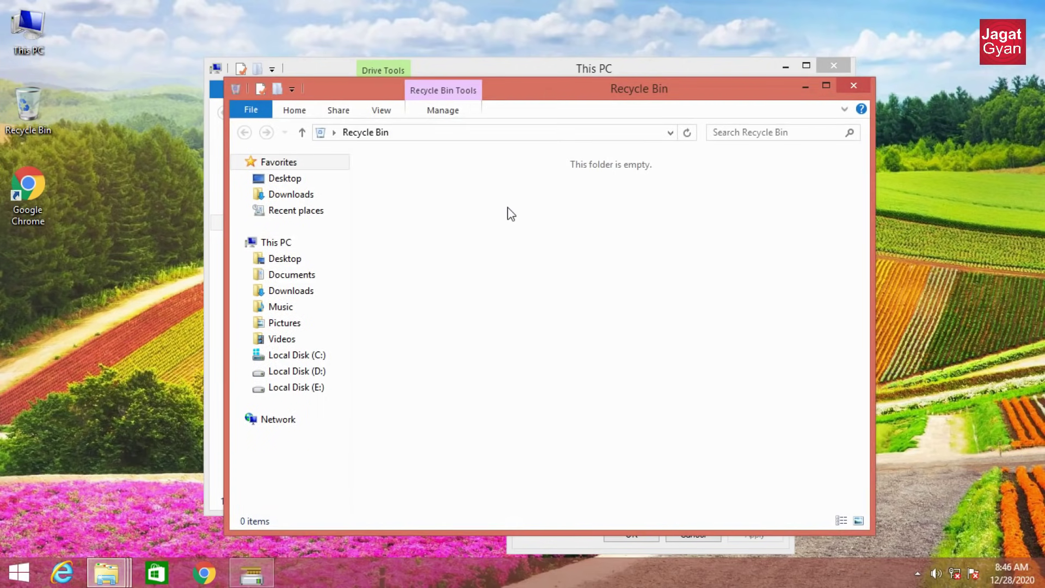
pyautogui.click(866, 89)
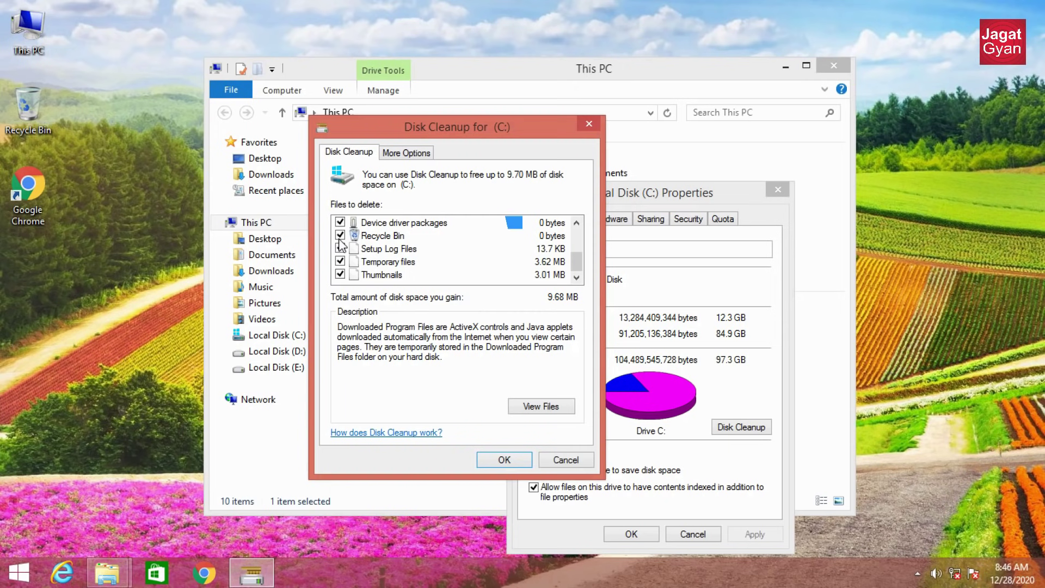
pyautogui.scroll(2, 579, 231)
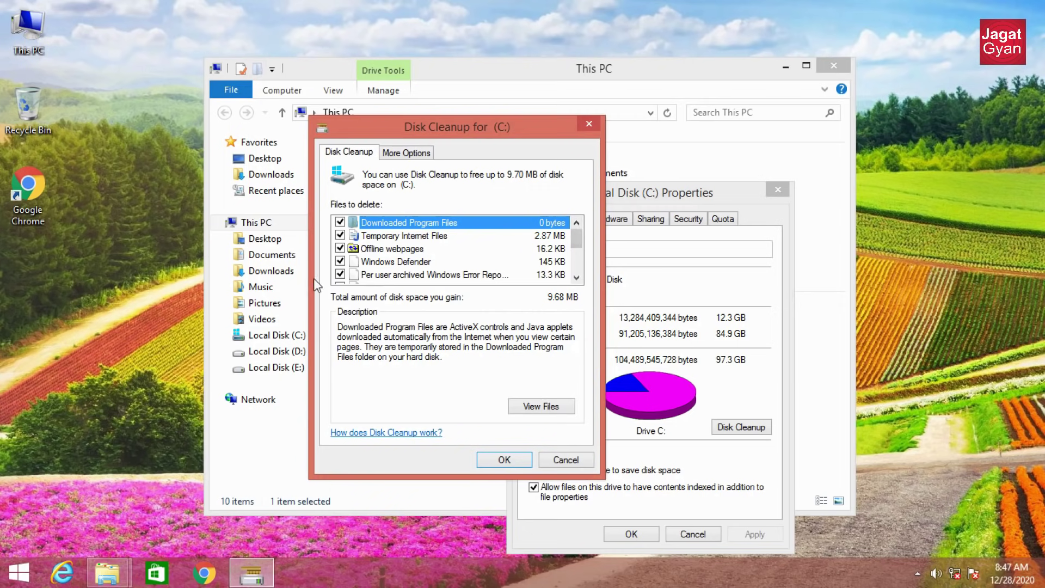
# - Launch Google Chrome and close it again, two times, to observe how it opens
pyautogui.doubleClick(29, 189)
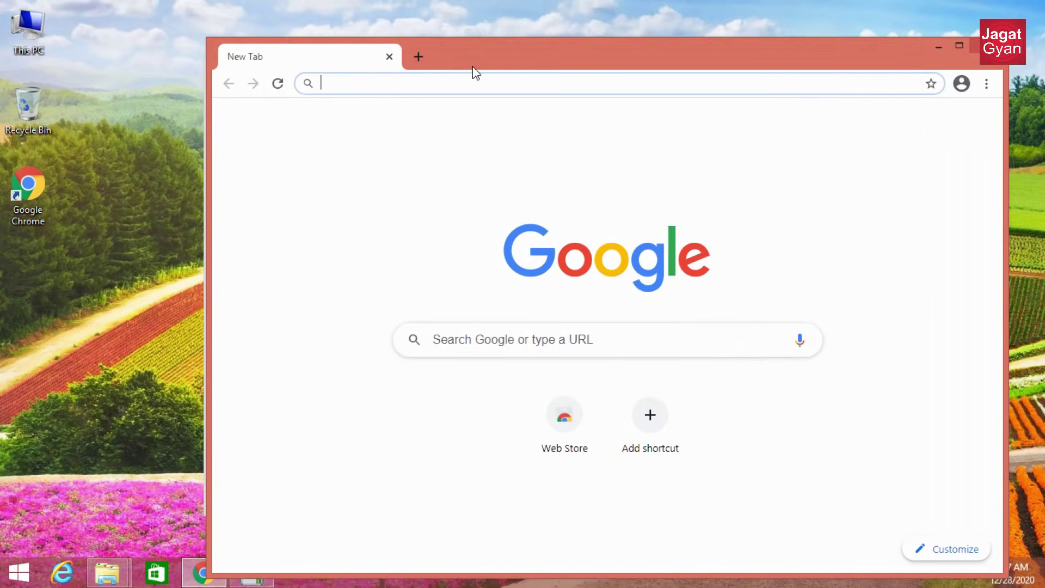
pyautogui.moveTo(472, 67); pyautogui.dragTo(466, 38)
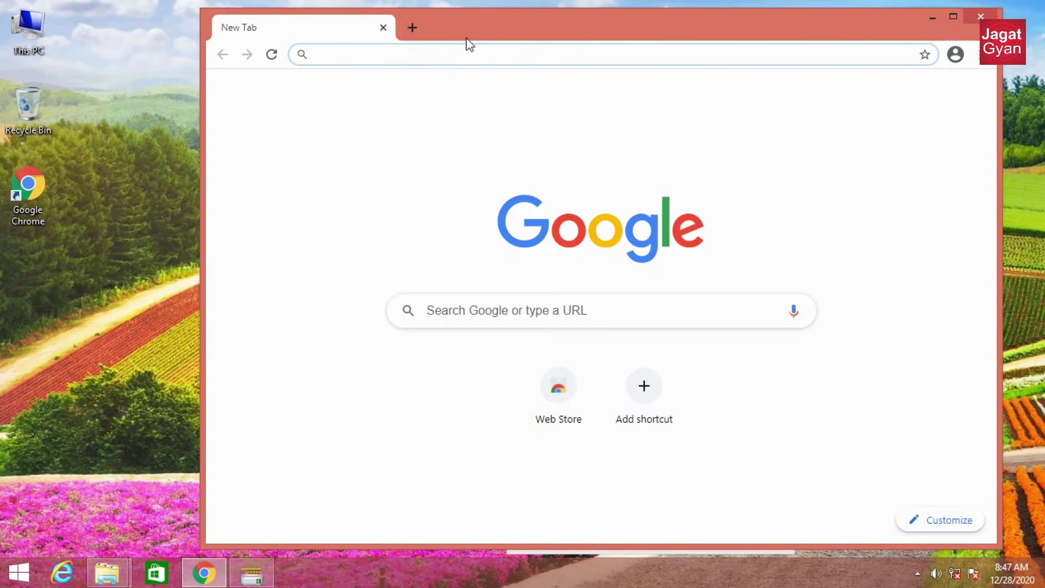
pyautogui.click(967, 22)
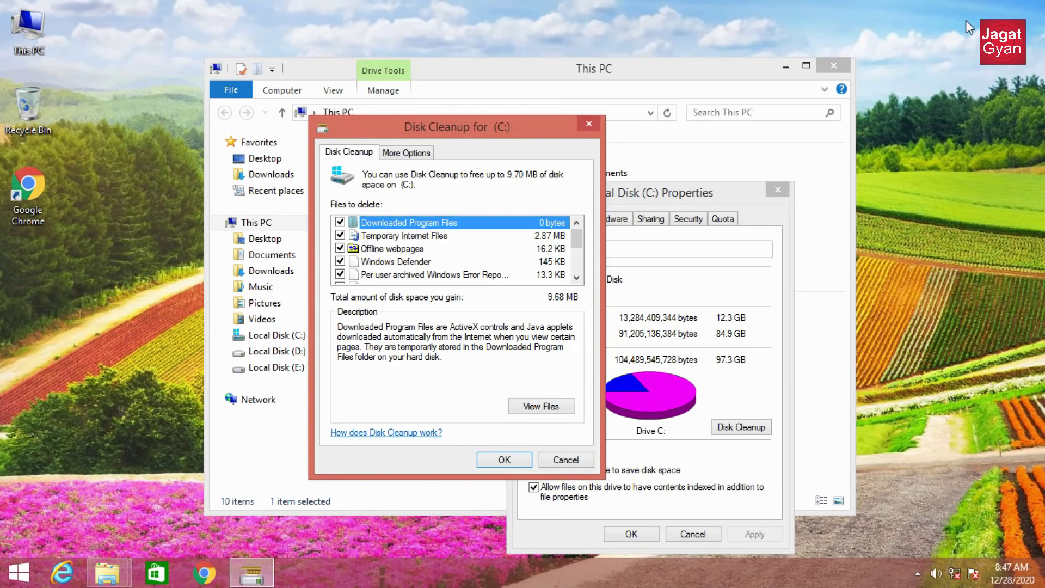
pyautogui.doubleClick(16, 188)
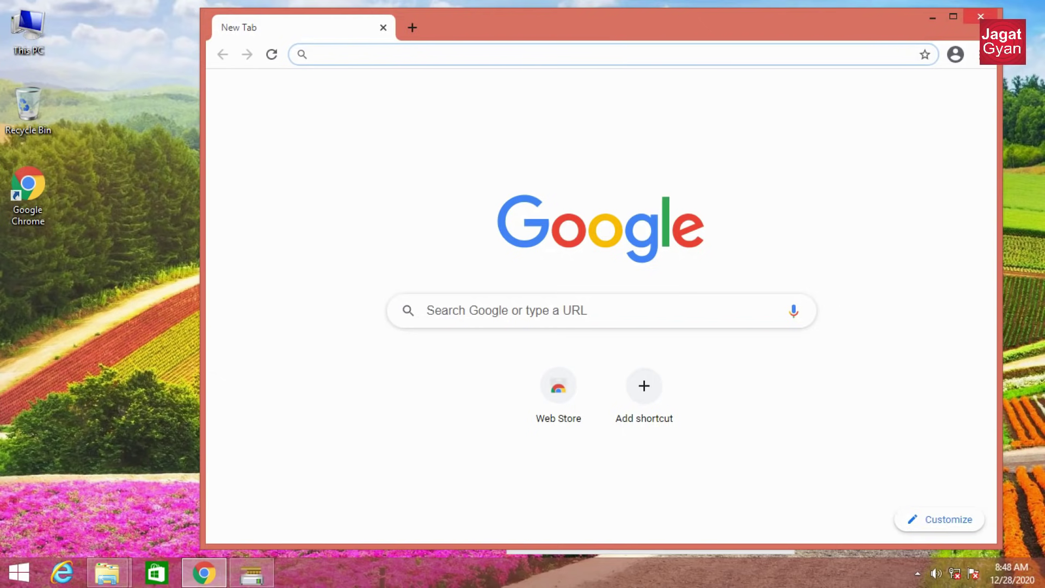
pyautogui.click(980, 16)
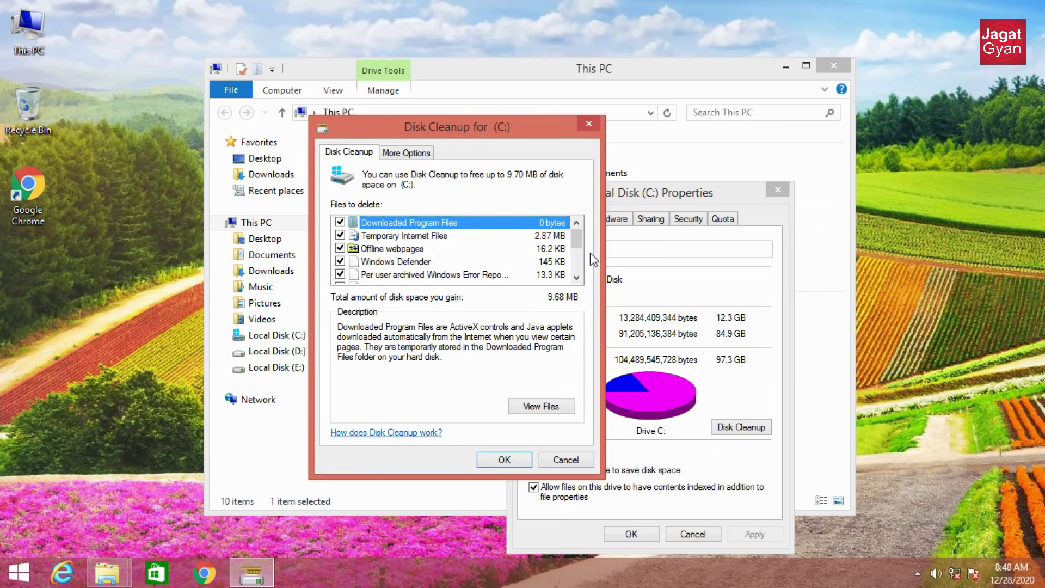
# - Run Disk Cleanup on drive C:, confirm deleting the files, and close the drive's properties
pyautogui.click(522, 462)
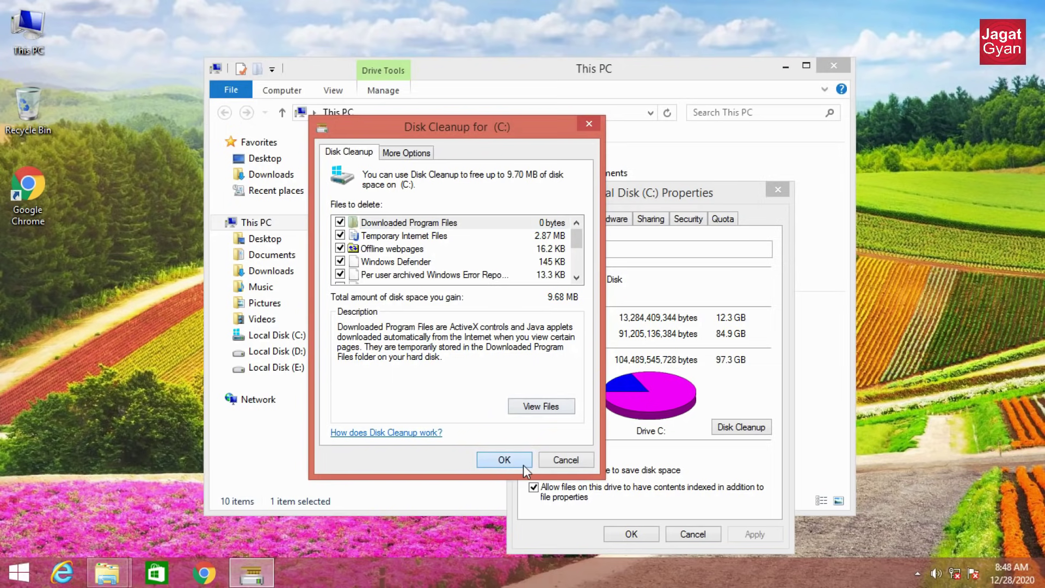
pyautogui.click(577, 294)
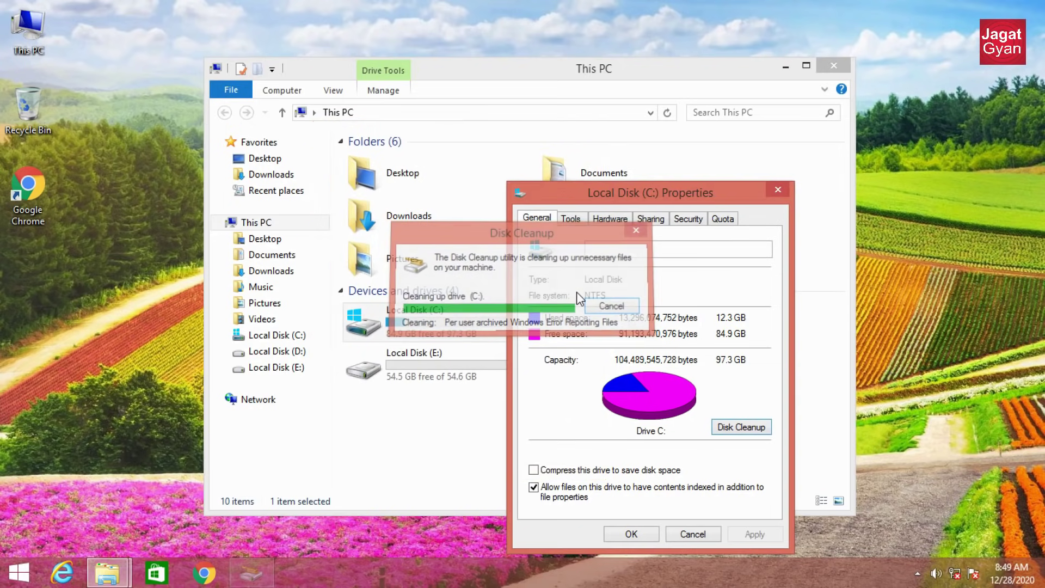
pyautogui.click(805, 532)
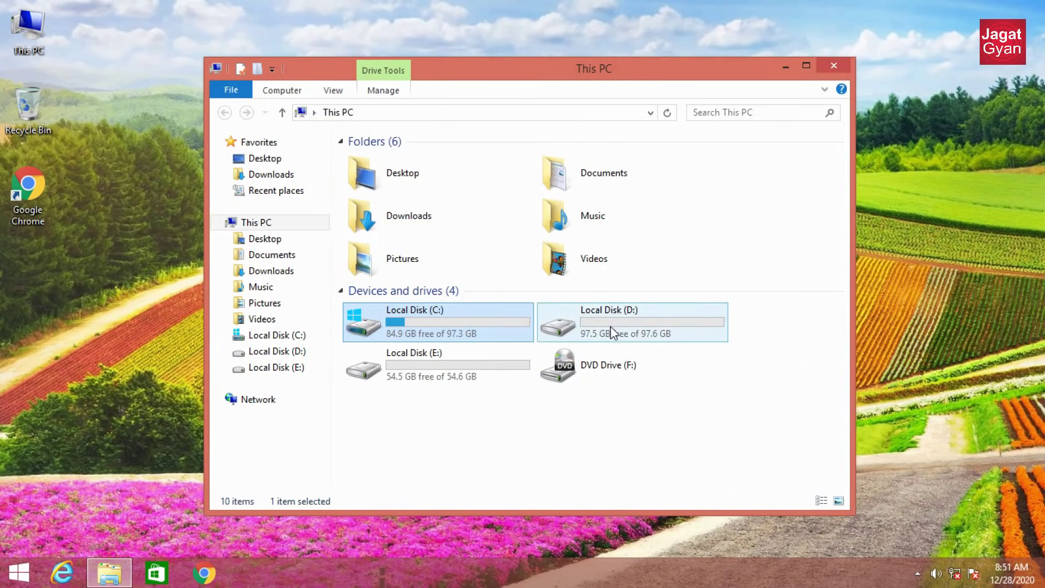
# - Open the properties of Local Disk (D:) and start Disk Cleanup for that drive
pyautogui.rightClick(691, 326)
pyautogui.click(759, 528)
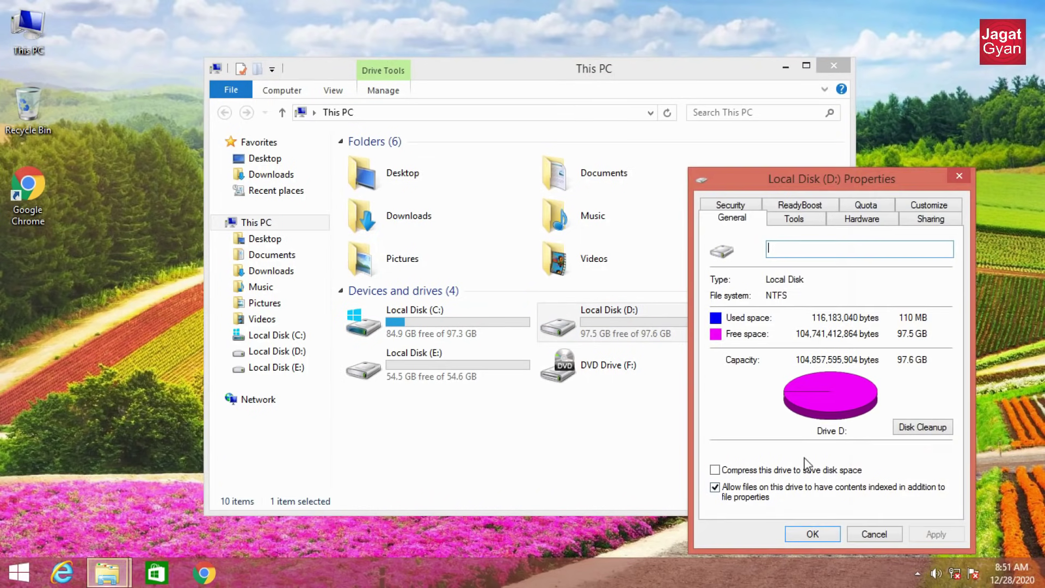
pyautogui.click(922, 427)
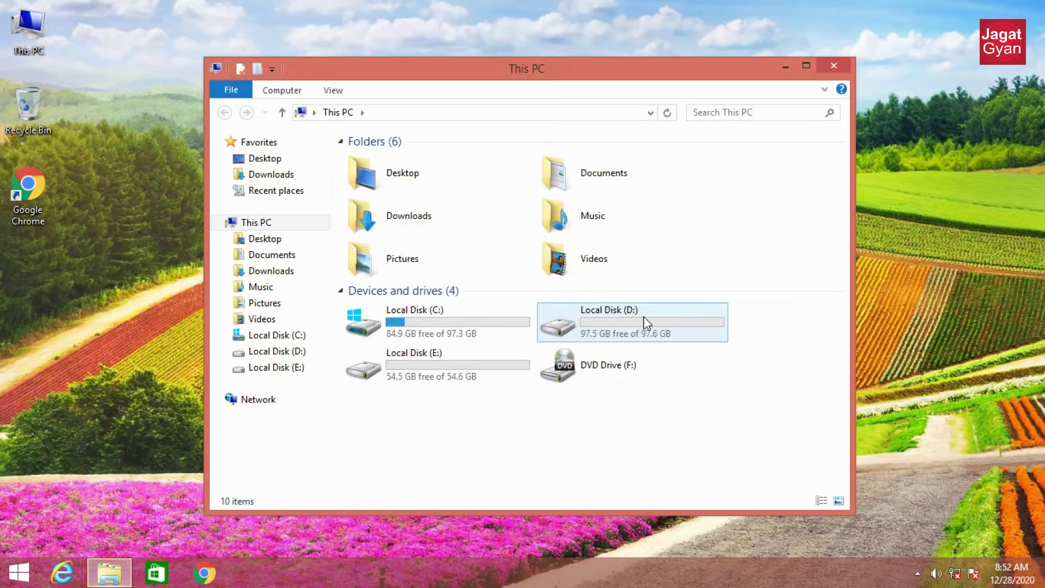
# - Open the Windows folder on Local Disk (C:) and locate the folders starting with S
pyautogui.doubleClick(478, 250)
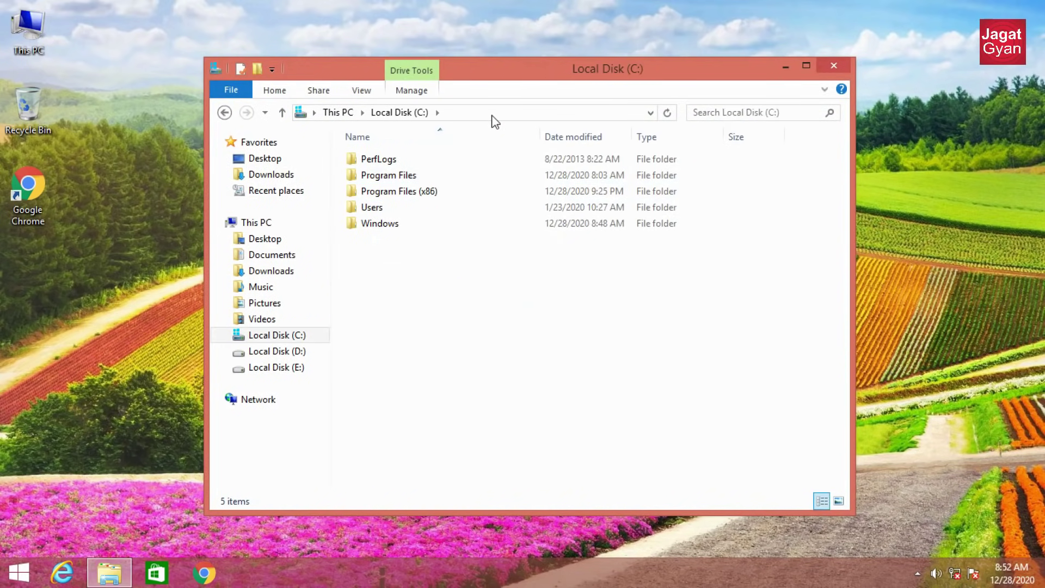
pyautogui.doubleClick(505, 223)
pyautogui.click(503, 223)
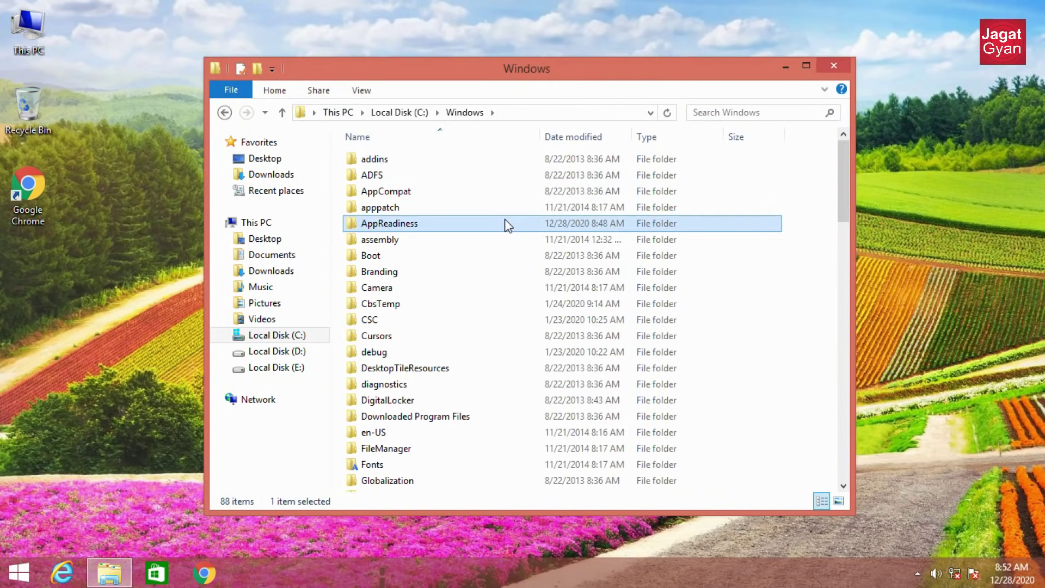
pyautogui.press('s')
pyautogui.press('s')
pyautogui.press('s')
pyautogui.press('s')
pyautogui.press('s')
pyautogui.press('s')
pyautogui.press('s')
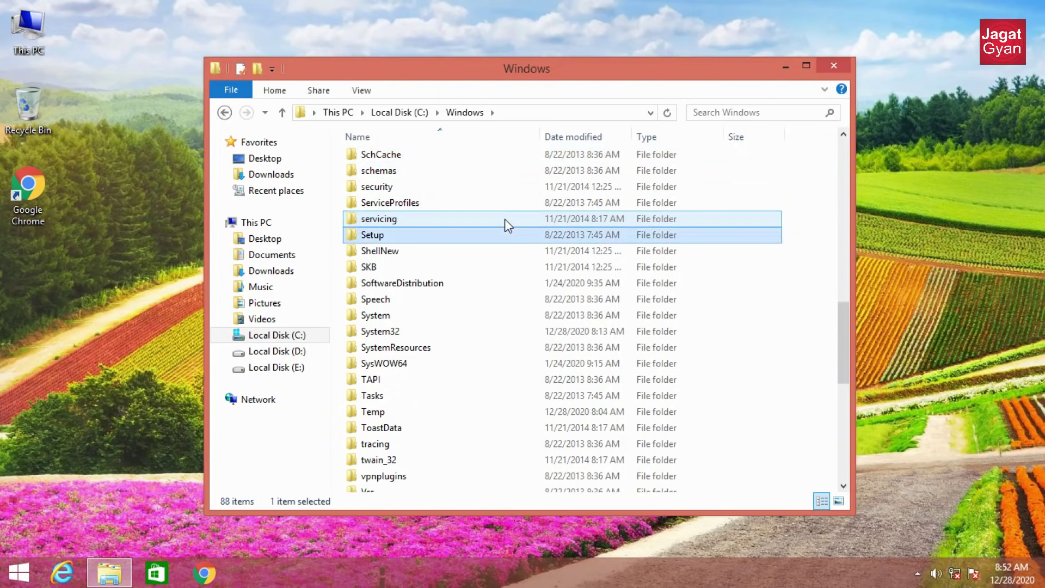
# - Open the Download folder inside SoftwareDistribution to check for leftover update files, and close the window
pyautogui.doubleClick(482, 281)
pyautogui.click(481, 279)
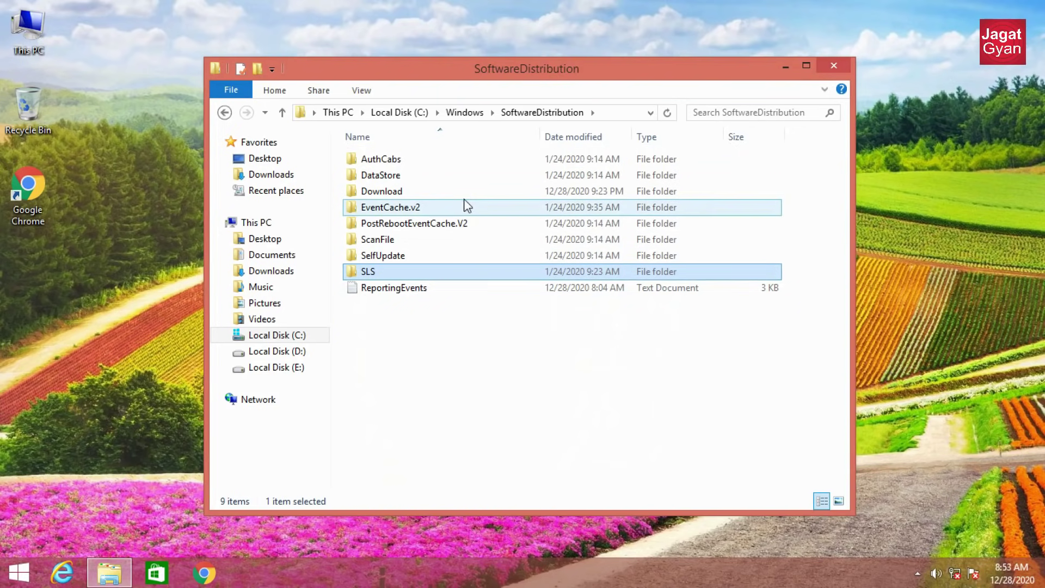
pyautogui.doubleClick(456, 191)
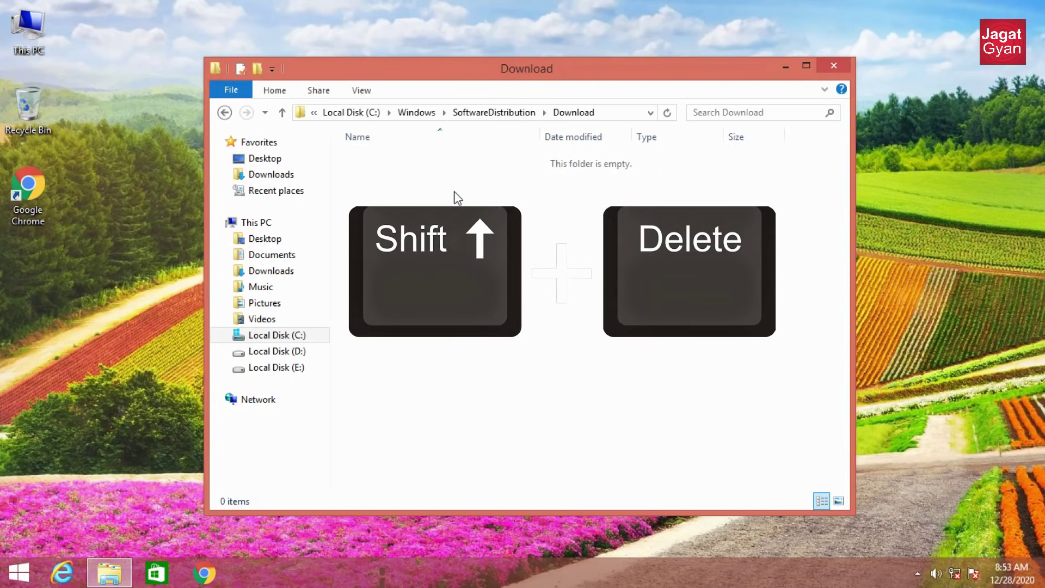
pyautogui.click(833, 66)
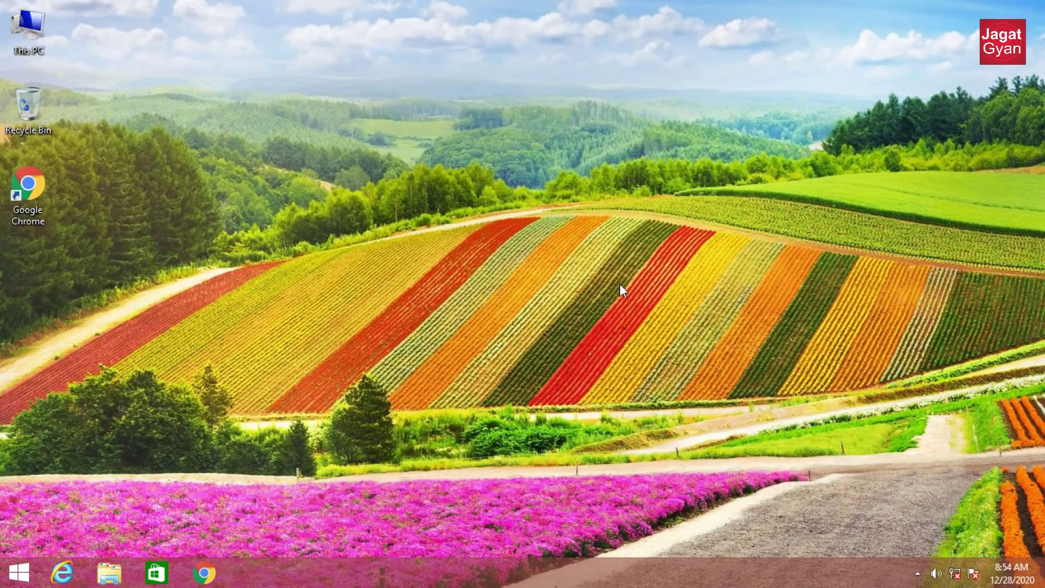
# - Open the Prefetch folder with the Run command "prefetch" and grant permanent access to it
pyautogui.press('super+r')
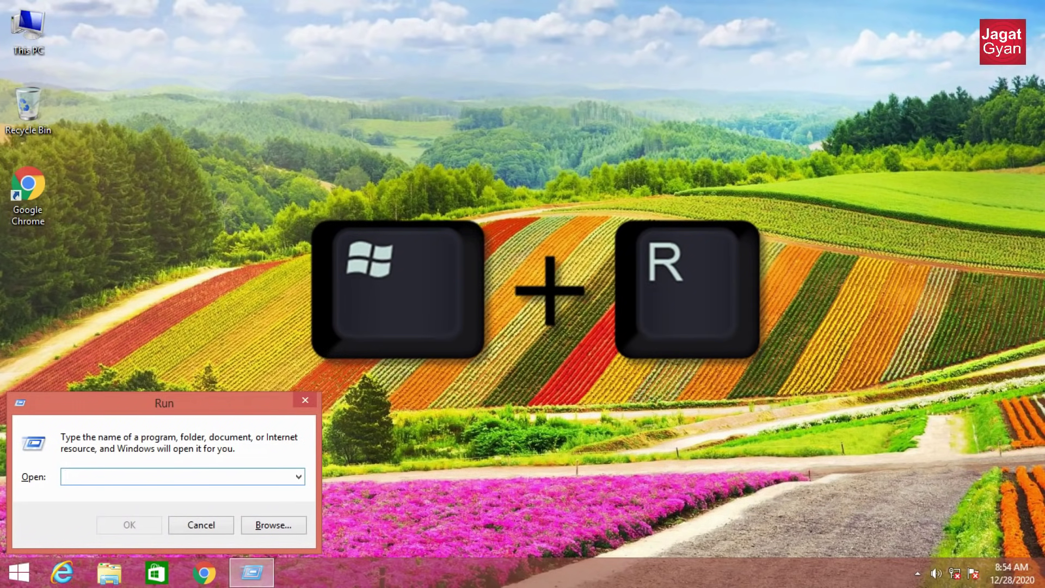
pyautogui.write('prefetch')
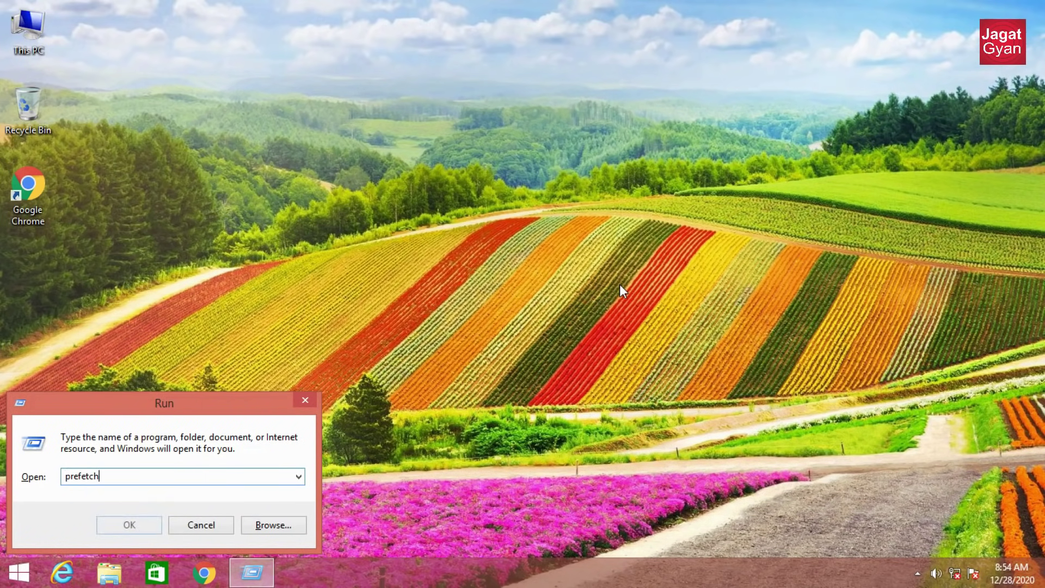
pyautogui.press('Return')
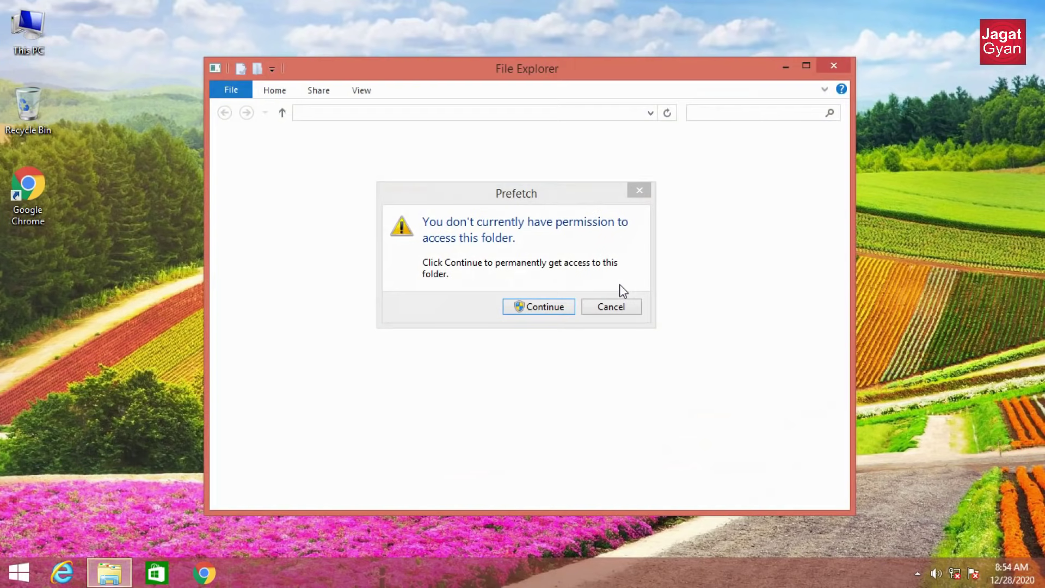
pyautogui.click(570, 306)
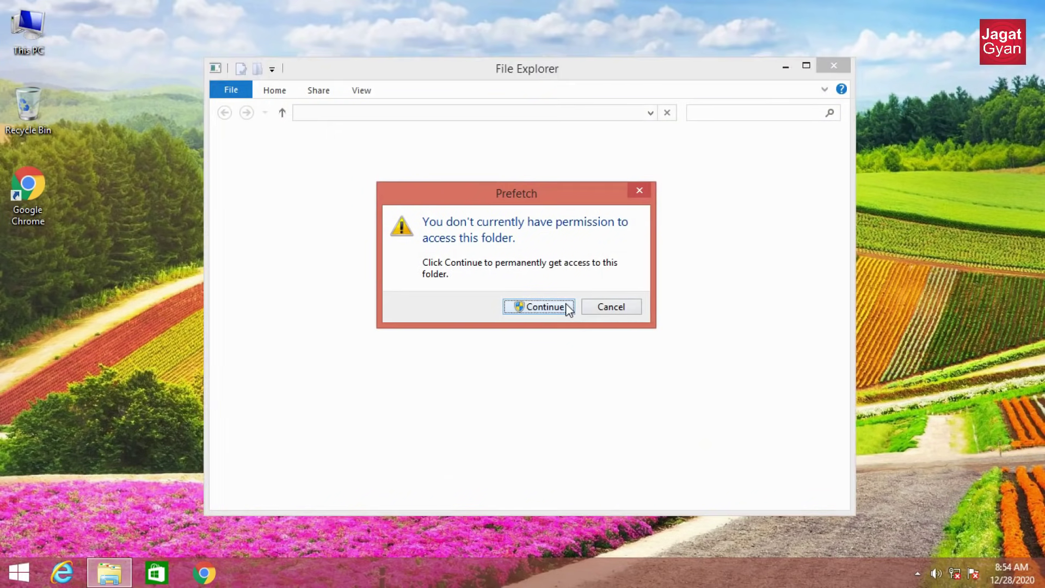
# - Permanently delete all items in the Prefetch folder and close its window
pyautogui.hotkey('ctrl', 'a')
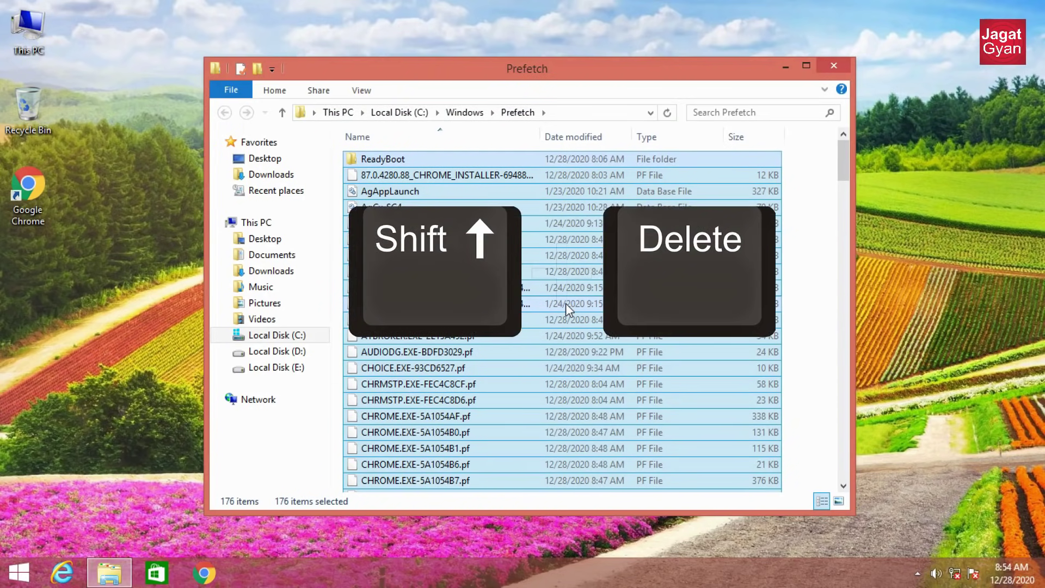
pyautogui.hotkey('shift', 'Delete')
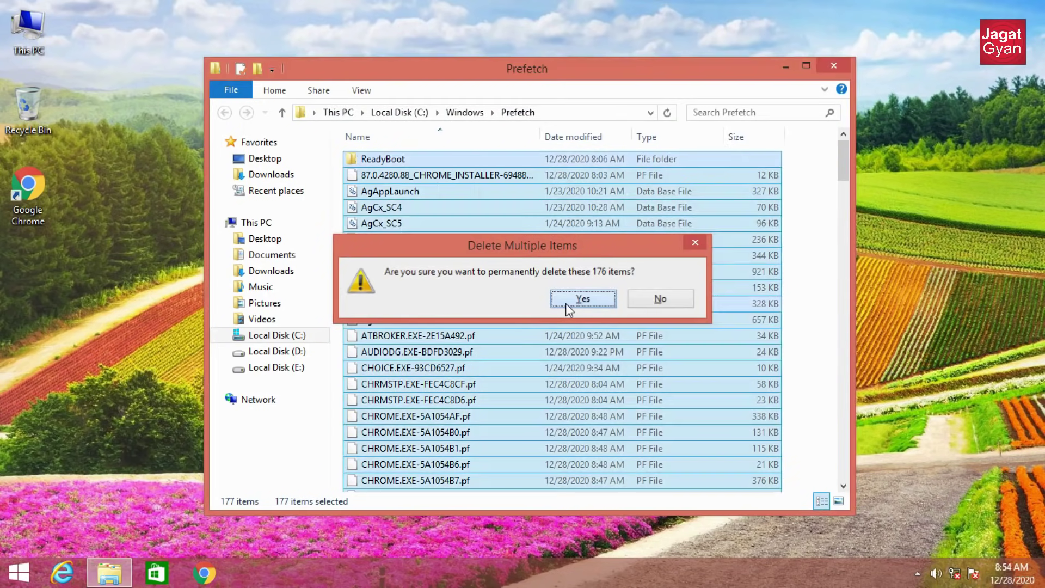
pyautogui.click(565, 302)
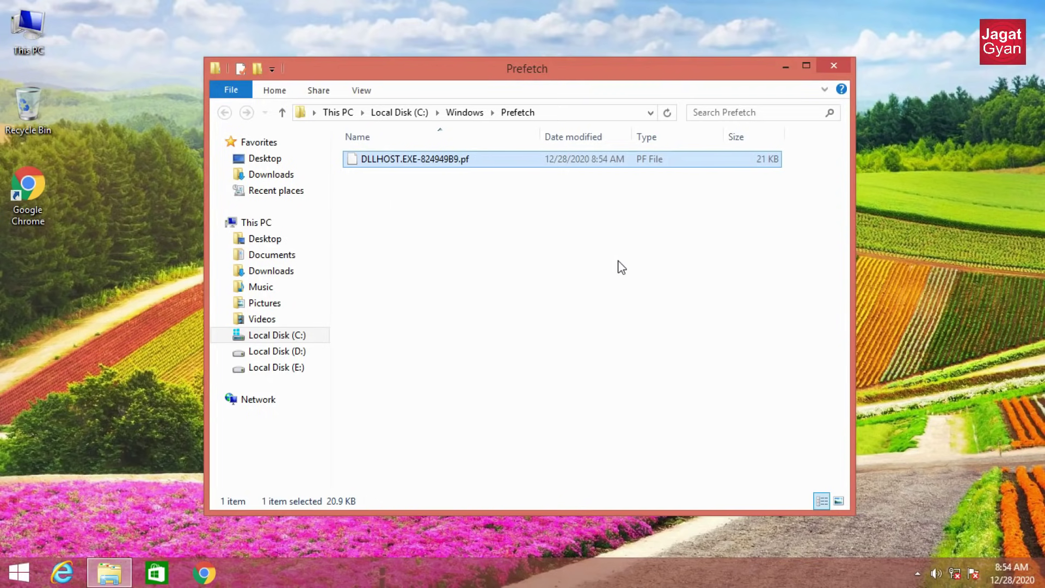
pyautogui.click(820, 65)
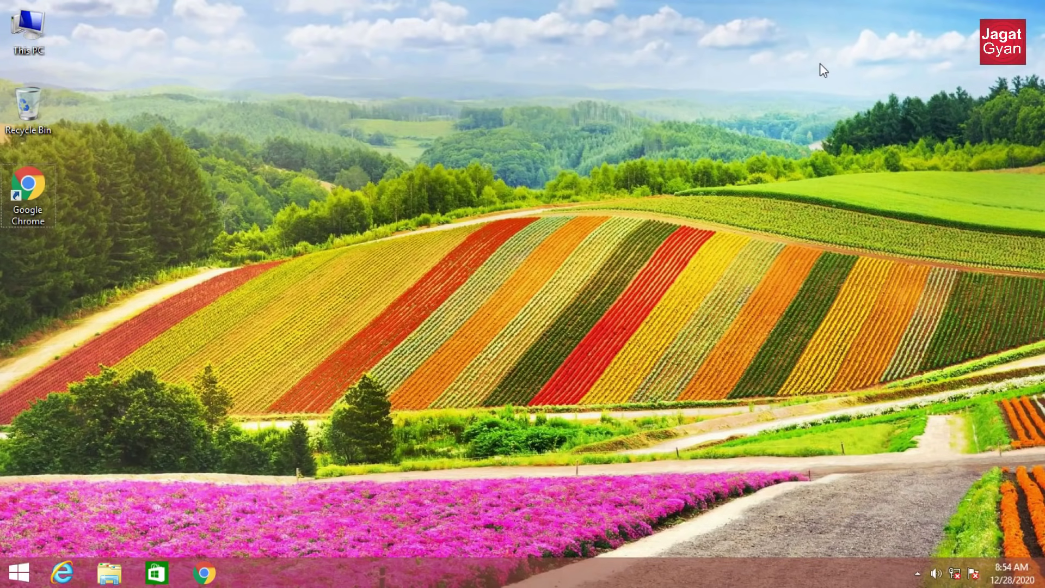
# - Open the Windows Temp folder with the Run command "temp" and grant permanent access to it
pyautogui.press('super+r')
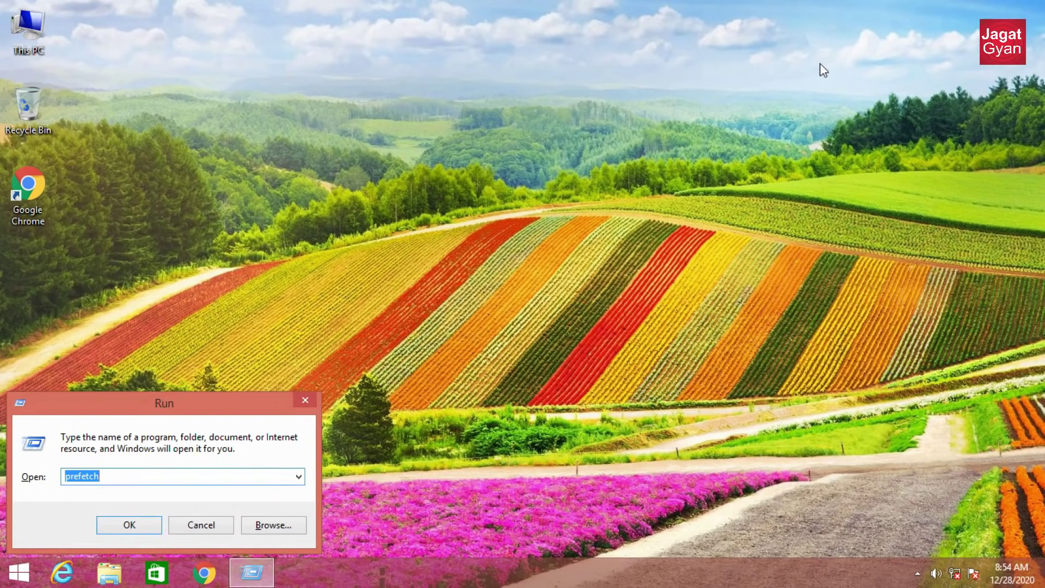
pyautogui.write('temp')
pyautogui.press('Return')
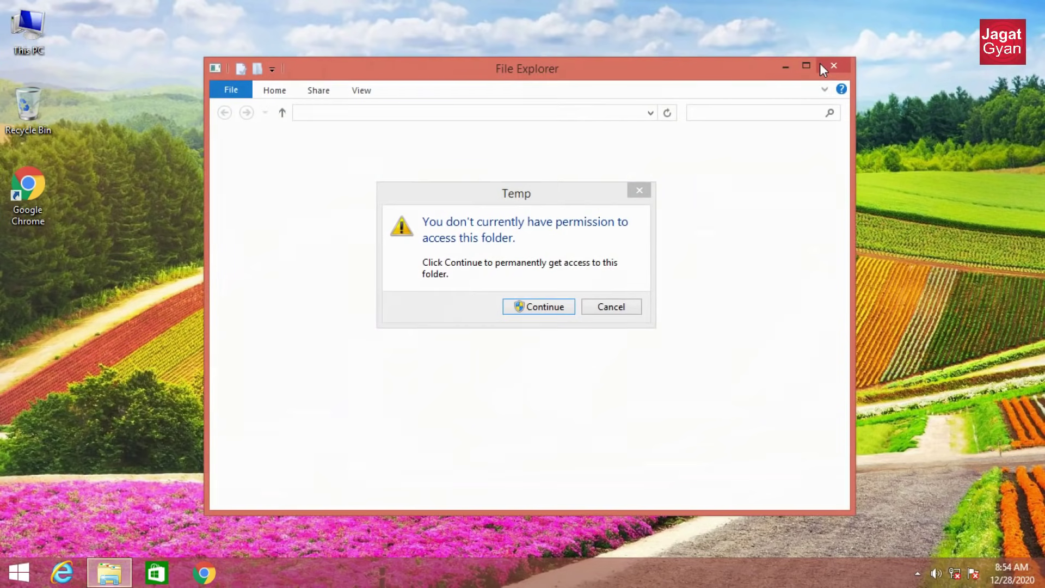
pyautogui.click(540, 306)
# - Permanently delete all items in the Windows Temp folder, granting administrator permission for all and skipping files in use, and close the window
pyautogui.hotkey('ctrl', 'a')
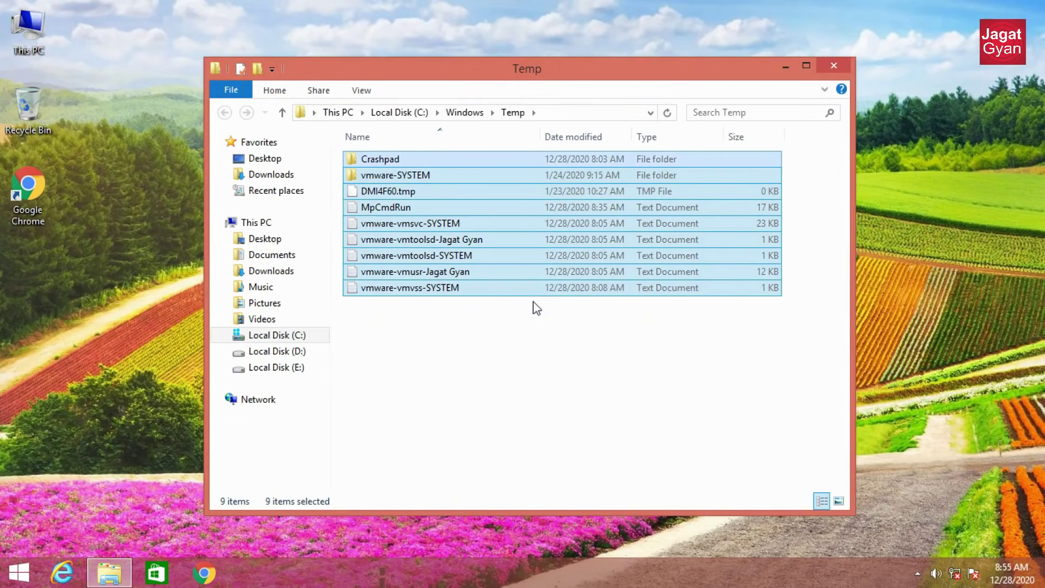
pyautogui.hotkey('shift', 'Delete')
pyautogui.click(536, 301)
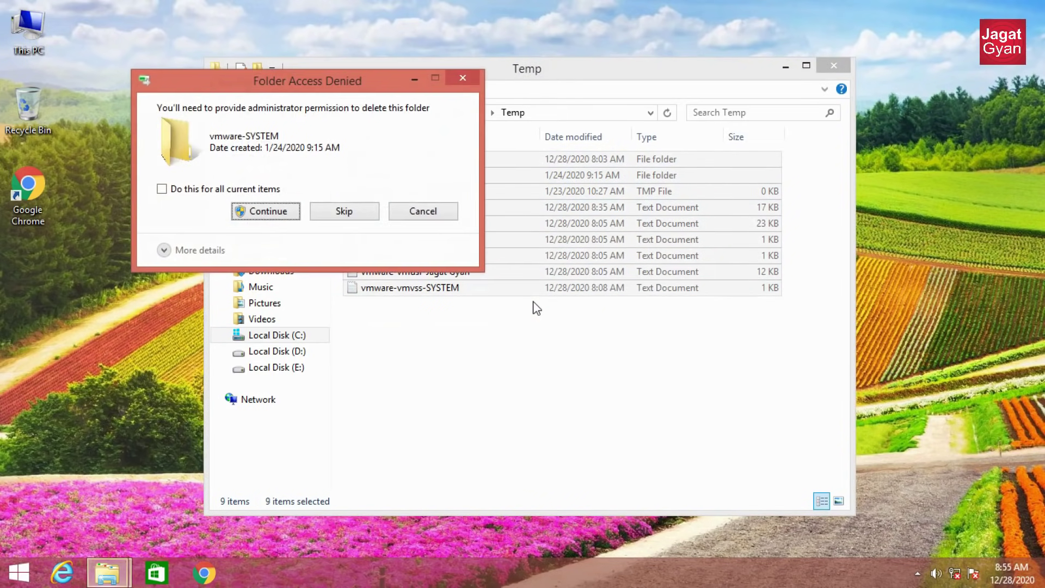
pyautogui.click(274, 193)
pyautogui.click(280, 216)
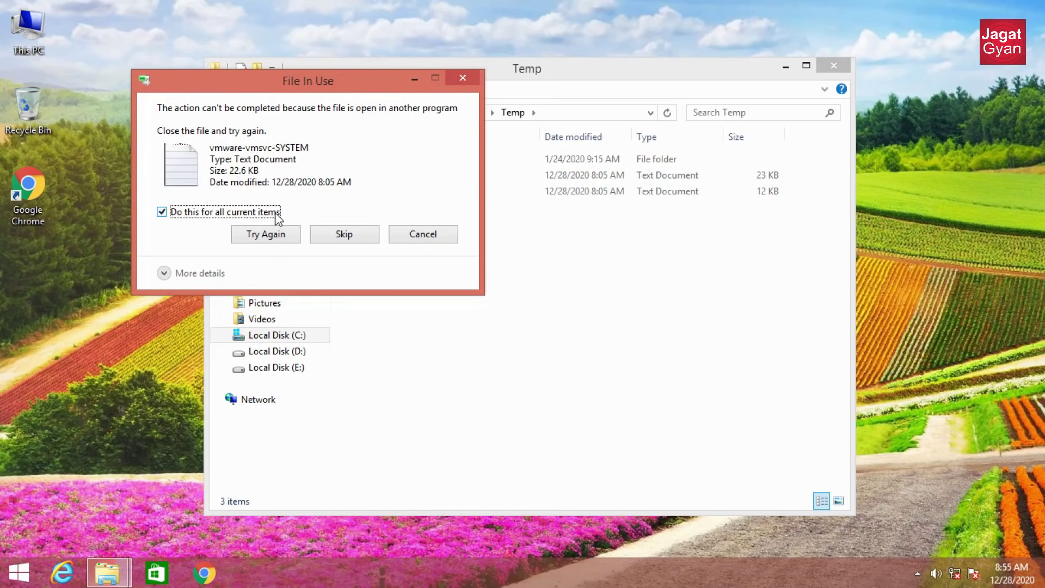
pyautogui.click(349, 237)
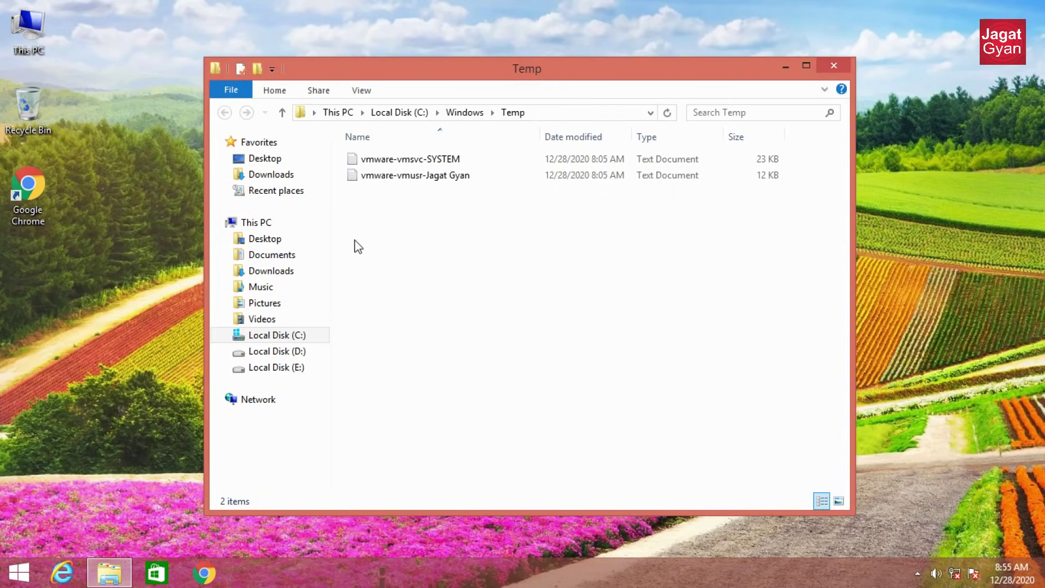
pyautogui.moveTo(370, 248); pyautogui.dragTo(390, 165)
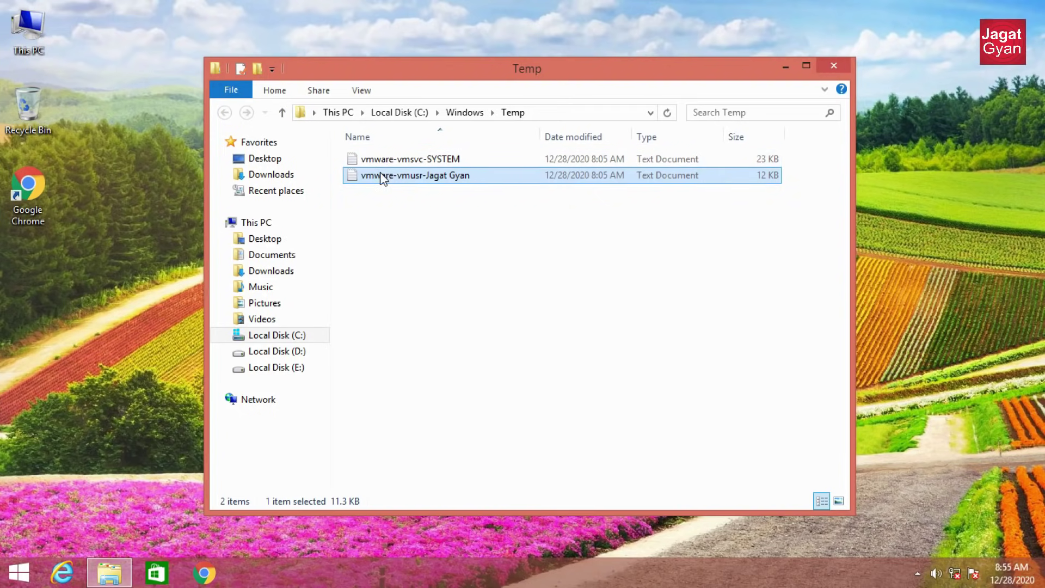
pyautogui.click(845, 64)
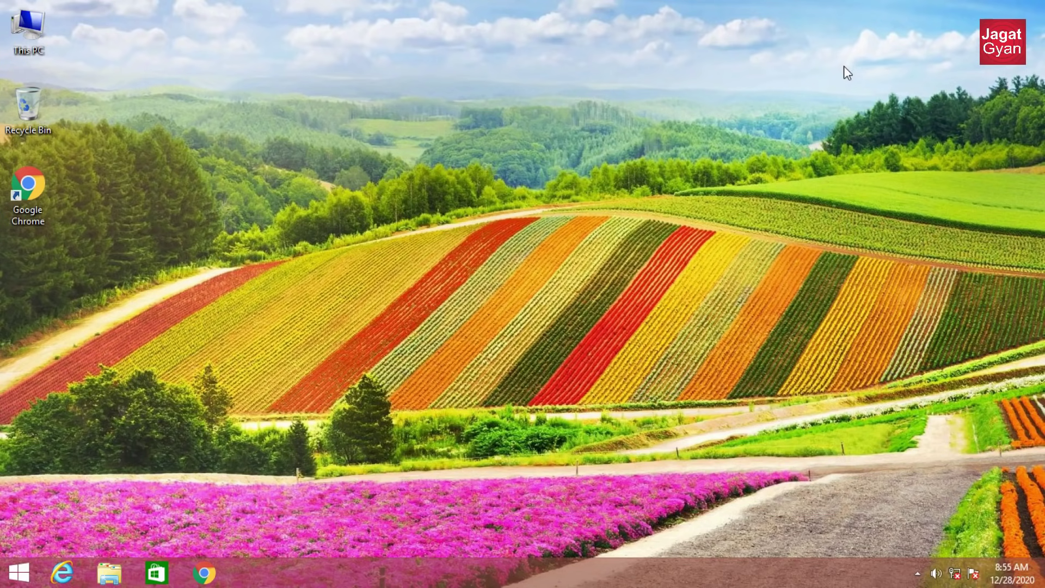
# - Open the user account's temporary files folder with the Run command "%temp%", correcting any mistyped character
pyautogui.press('super+r')
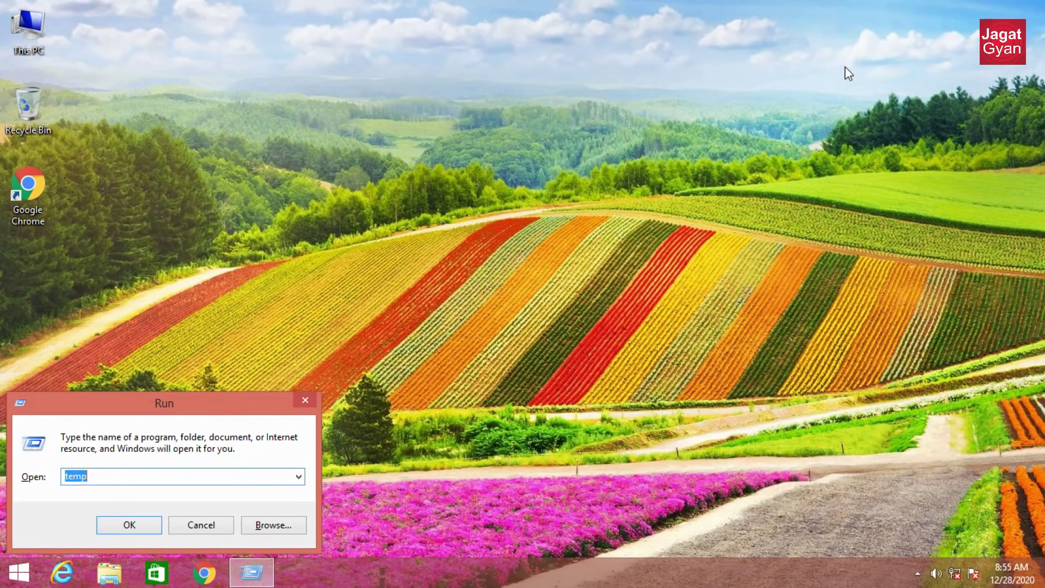
pyautogui.press('End')
pyautogui.write('%')
pyautogui.press('Home')
pyautogui.write('%')
pyautogui.press('Return')
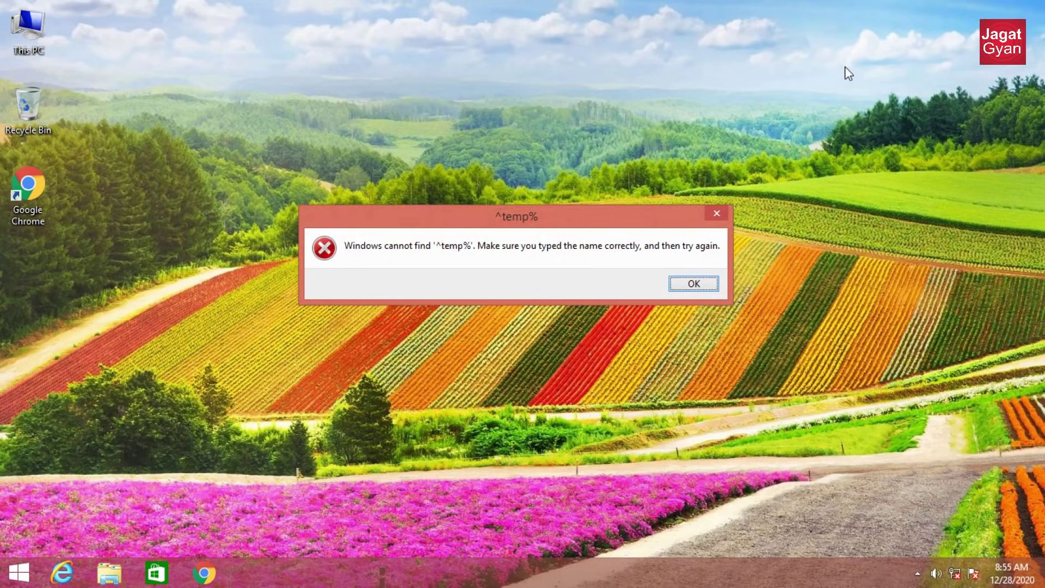
pyautogui.press('Return')
pyautogui.press('Home')
pyautogui.hotkey('shift', 'Right')
pyautogui.write('%')
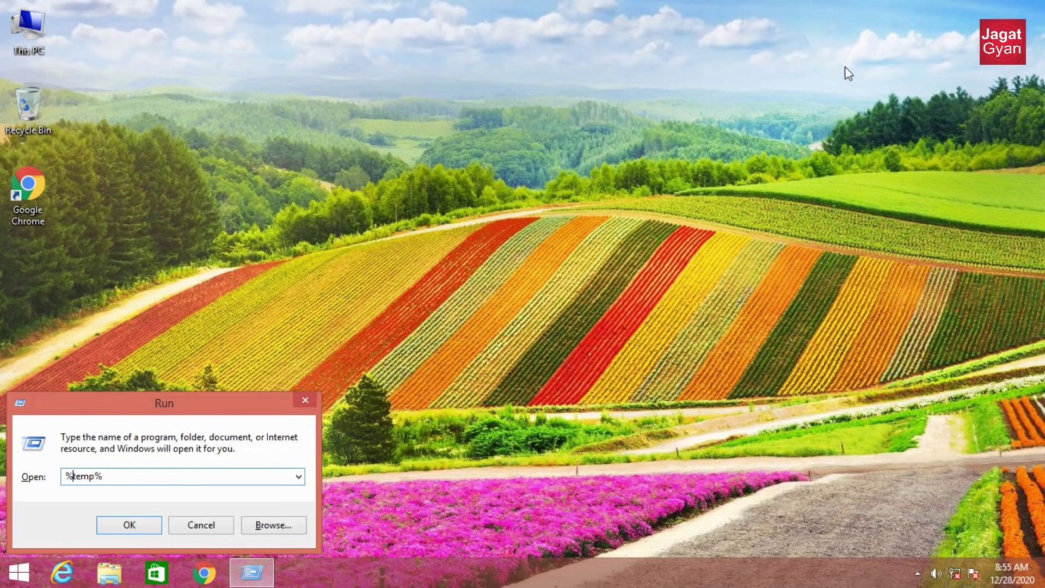
pyautogui.press('Return')
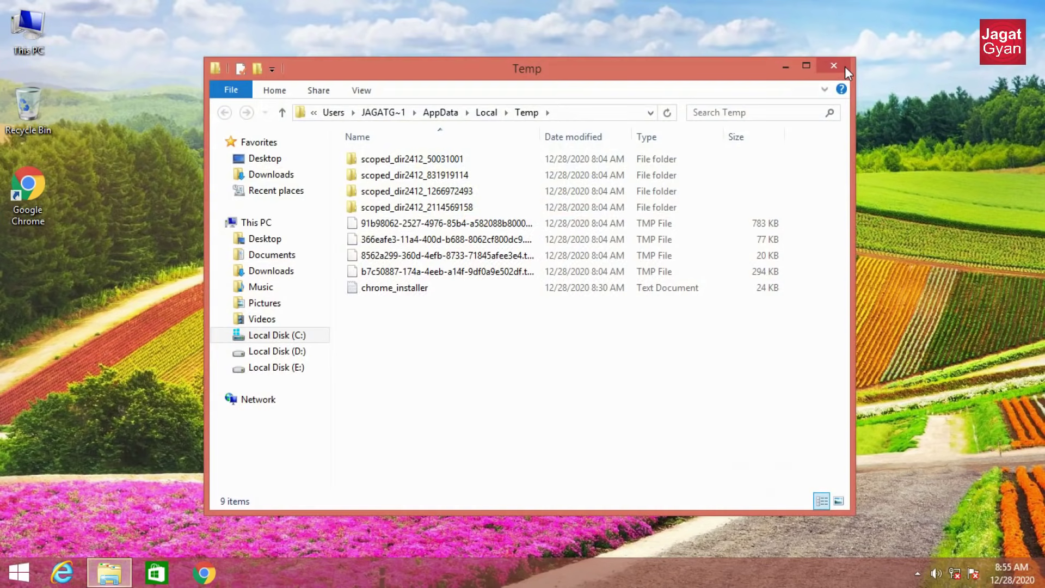
# - Permanently delete all items in the user account's Temp folder and close its window
pyautogui.hotkey('ctrl', 'a')
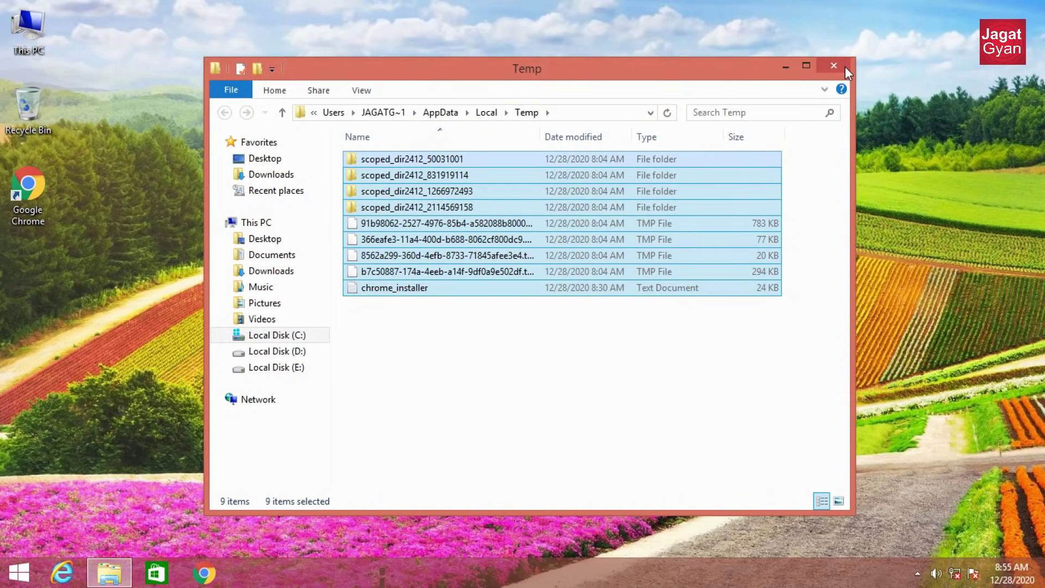
pyautogui.hotkey('shift', 'Delete')
pyautogui.press('Return')
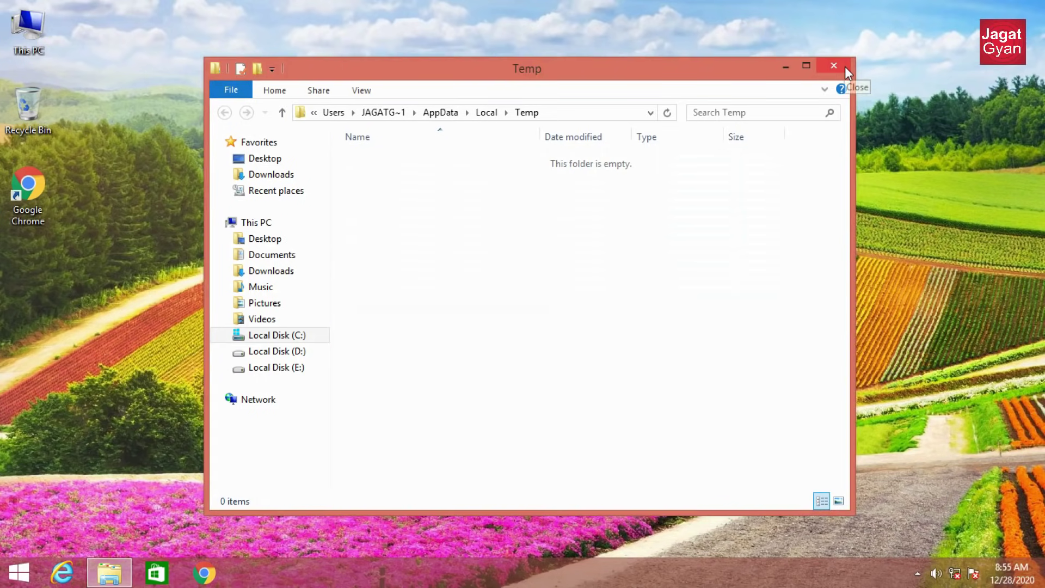
pyautogui.click(844, 67)
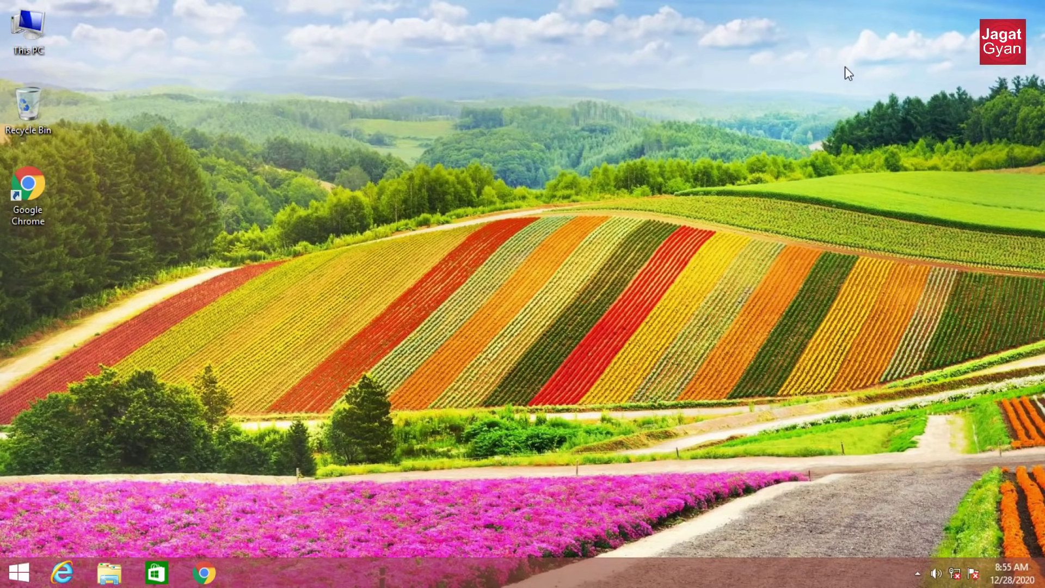
# - Open Local Disk (C:) in File Explorer to look at its top-level folders
pyautogui.press('super+e')
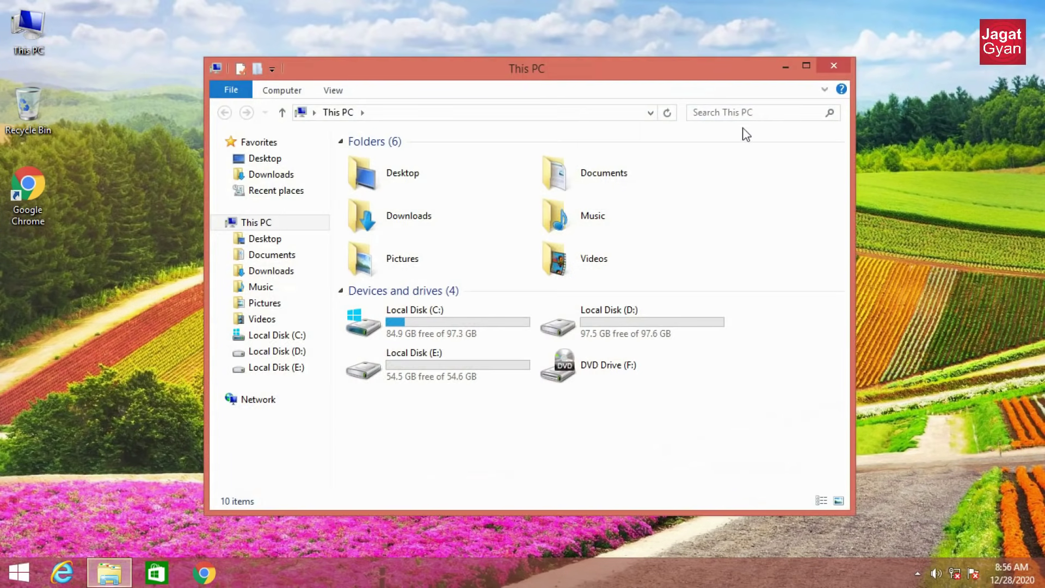
pyautogui.doubleClick(517, 315)
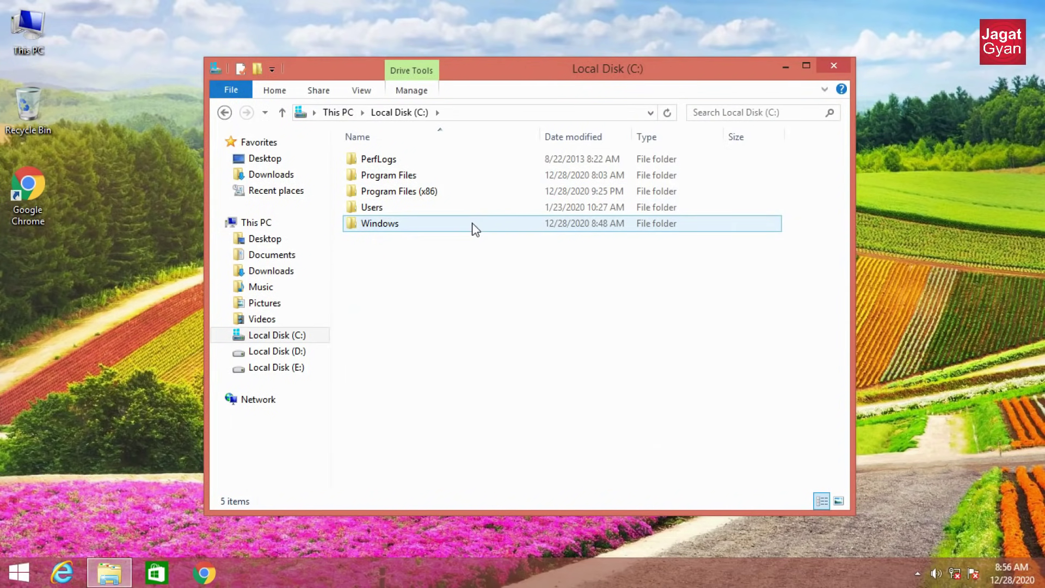
pyautogui.moveTo(472, 224)
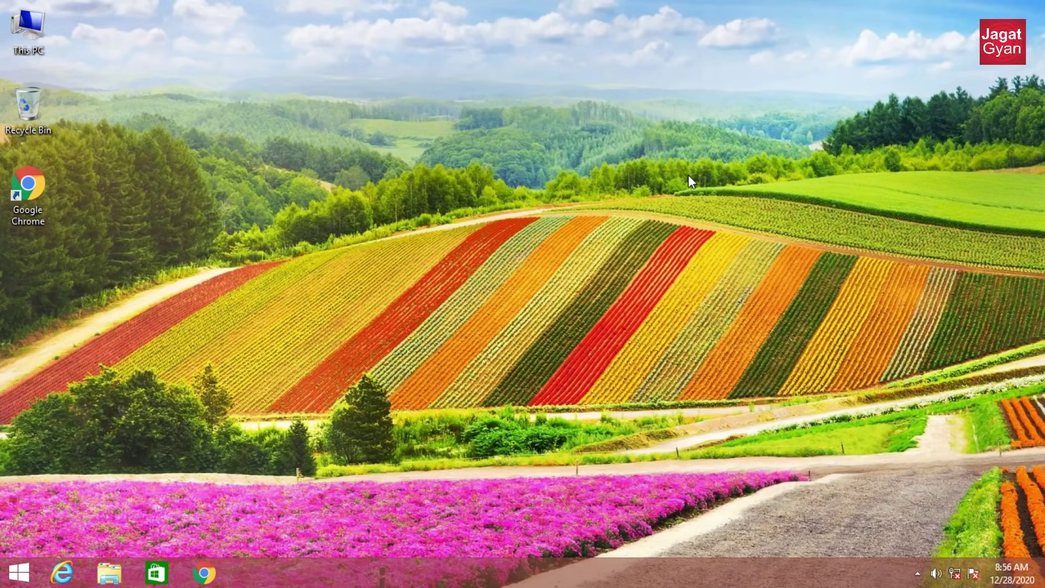
# - Search everywhere for "Defragment" and open the Defragment and optimize your drives tool
pyautogui.press('super')
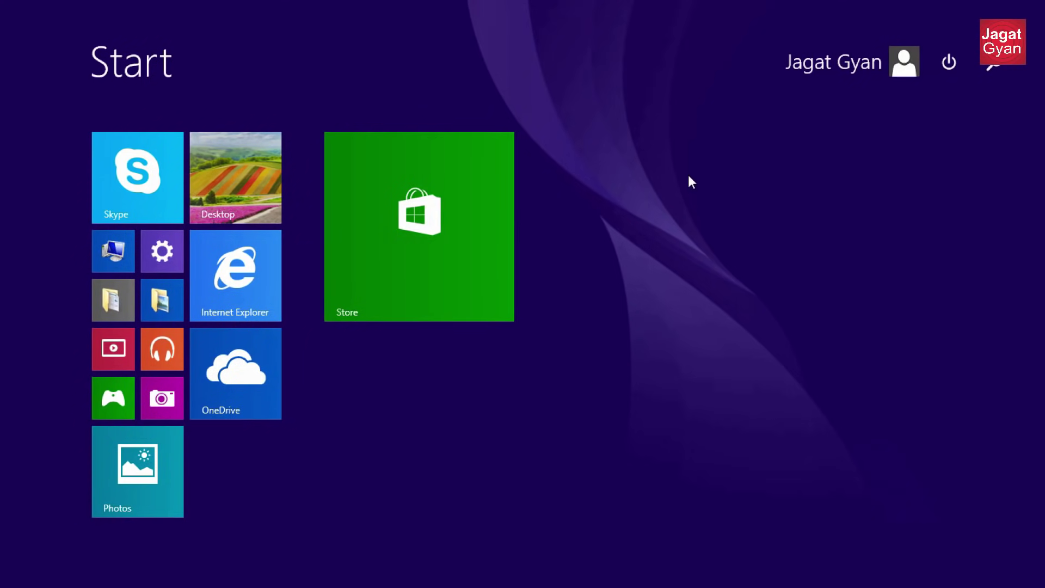
pyautogui.click(986, 65)
pyautogui.write('Defragment')
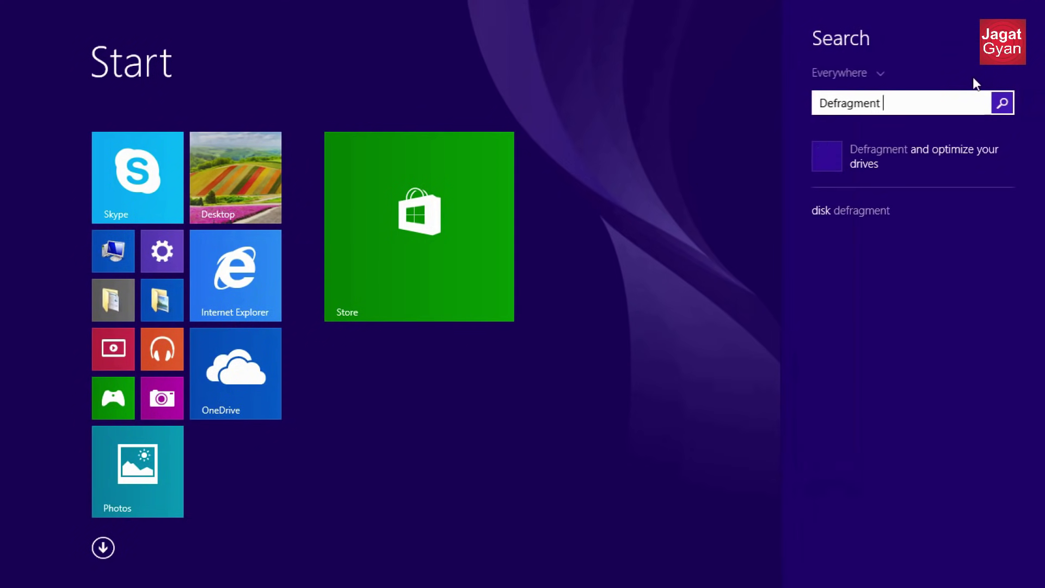
pyautogui.click(971, 162)
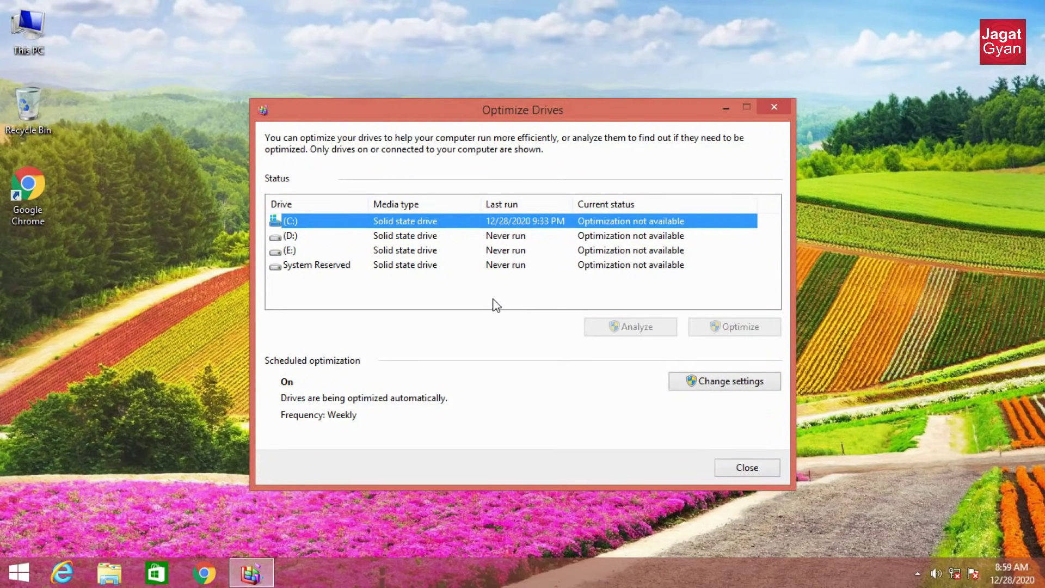
# - Select all the drives listed in Optimize Drives and close the tool
pyautogui.moveTo(493, 299); pyautogui.dragTo(544, 210)
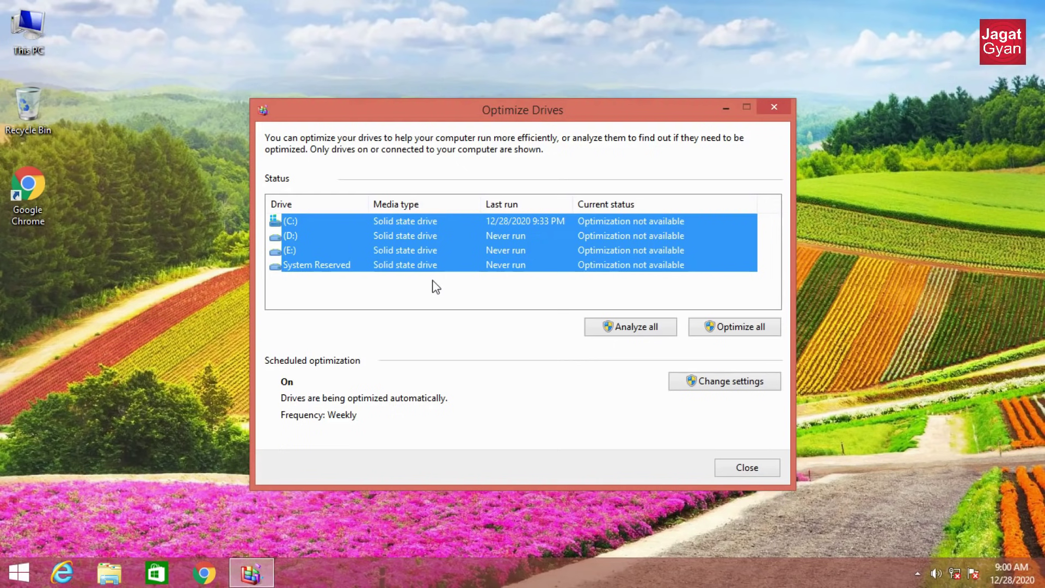
pyautogui.click(784, 106)
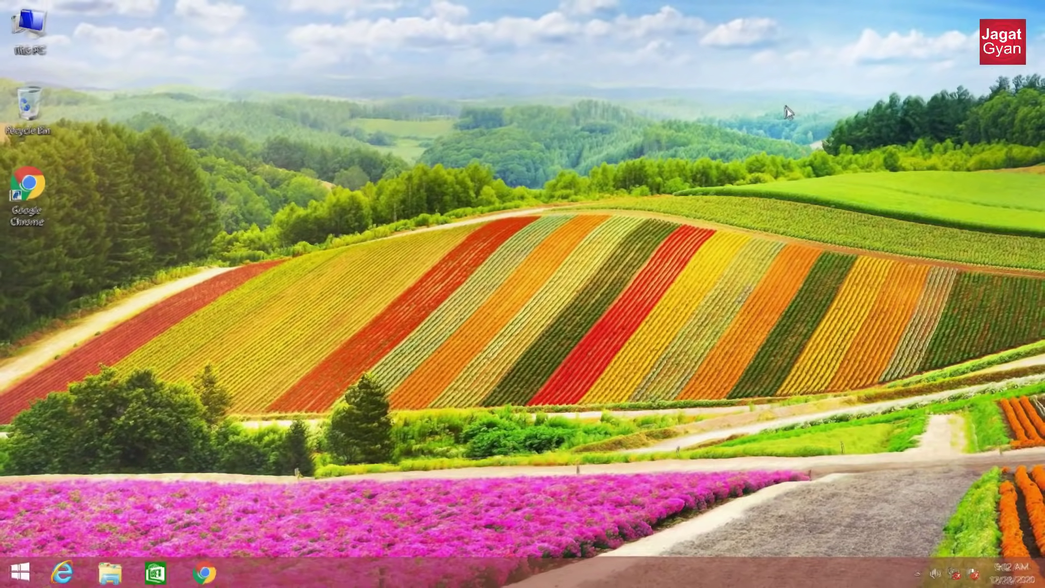
# - Find Control Panel by searching everywhere for "con" and open its System page in a maximized window
pyautogui.press('super')
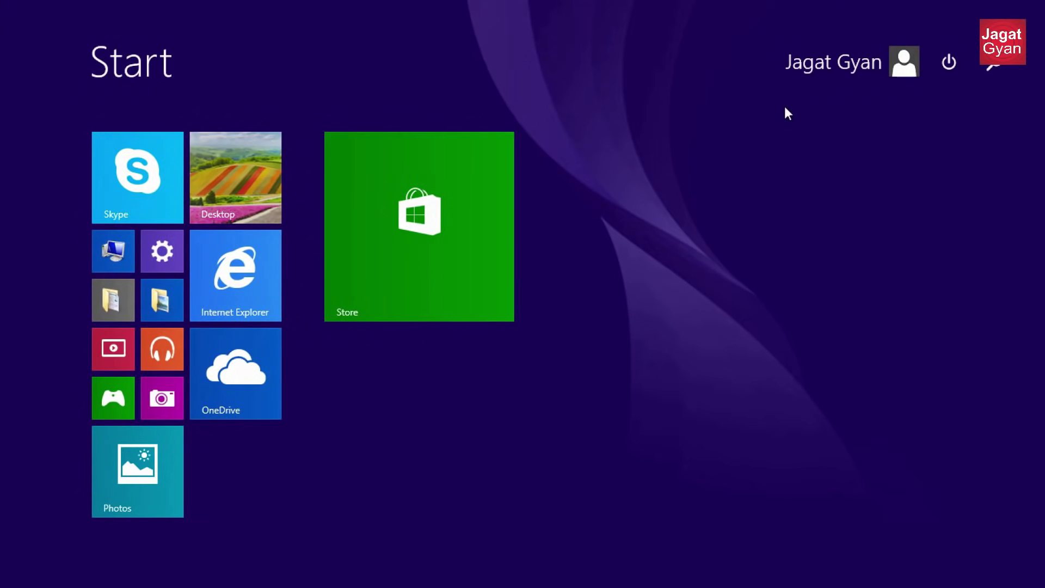
pyautogui.write('con')
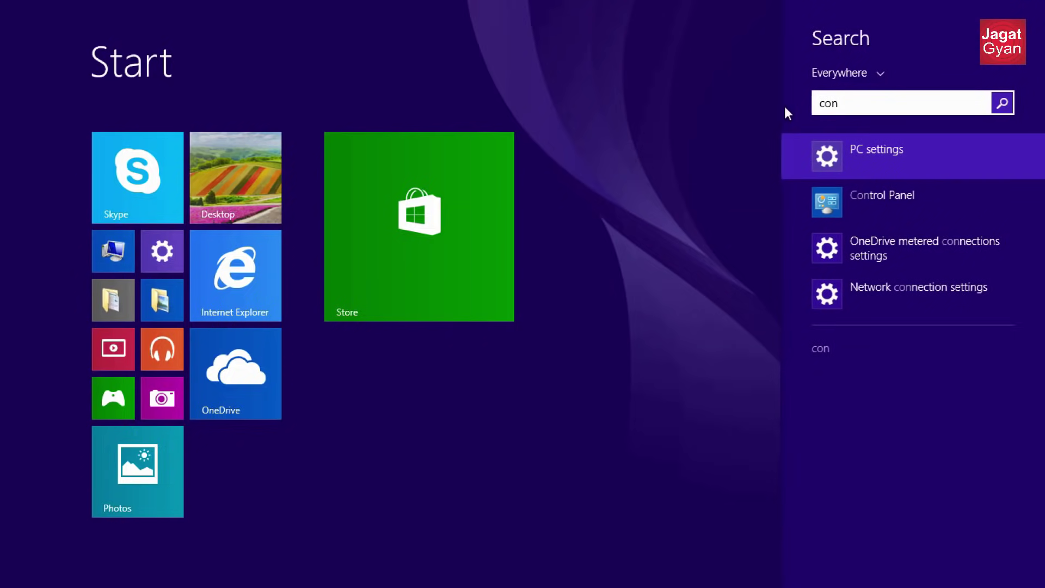
pyautogui.press('Down')
pyautogui.press('Return')
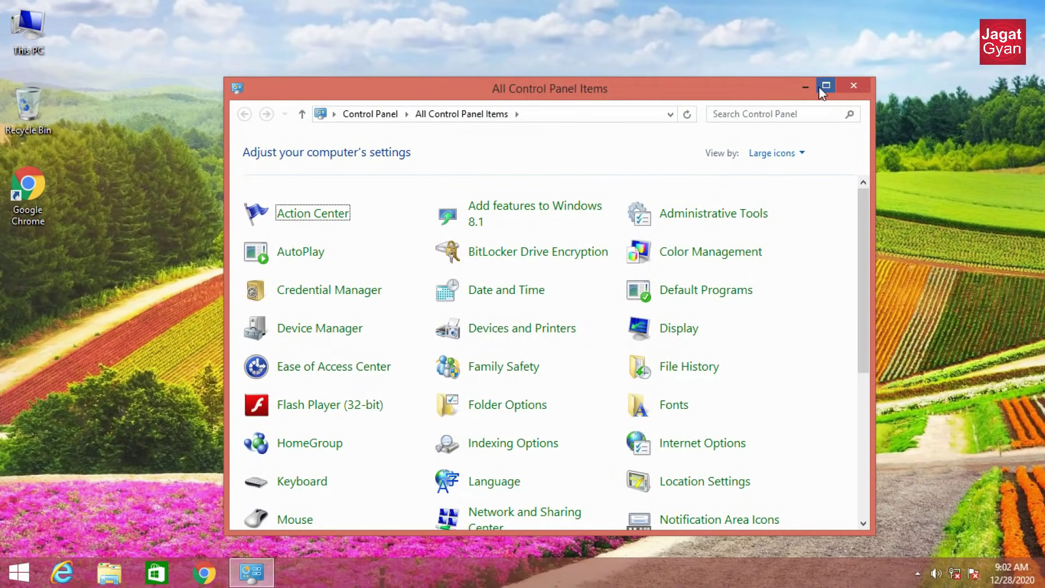
pyautogui.click(820, 87)
pyautogui.click(658, 401)
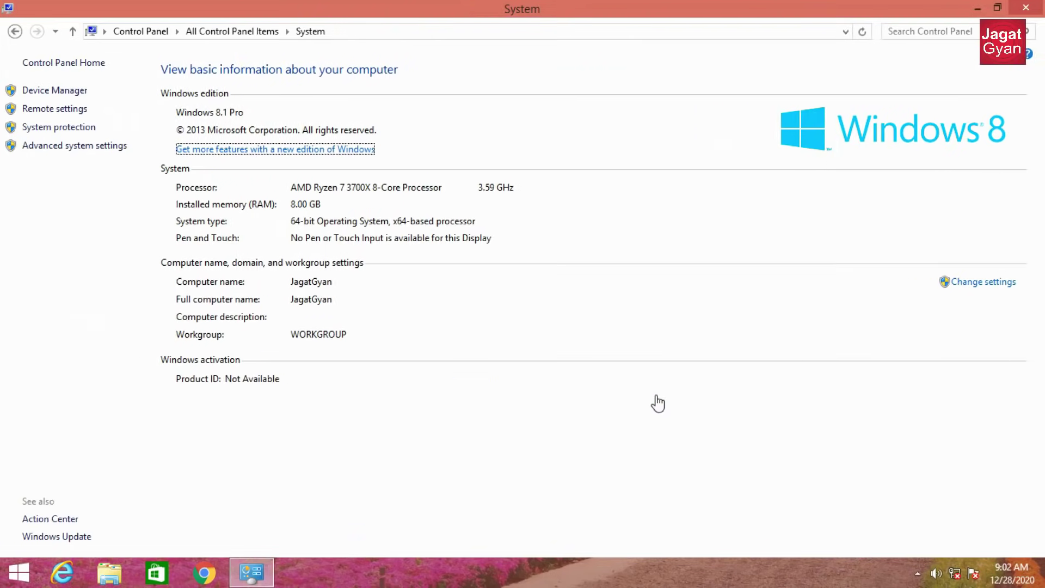
# - Open the Performance Options from the advanced System Properties of this computer
pyautogui.click(1009, 284)
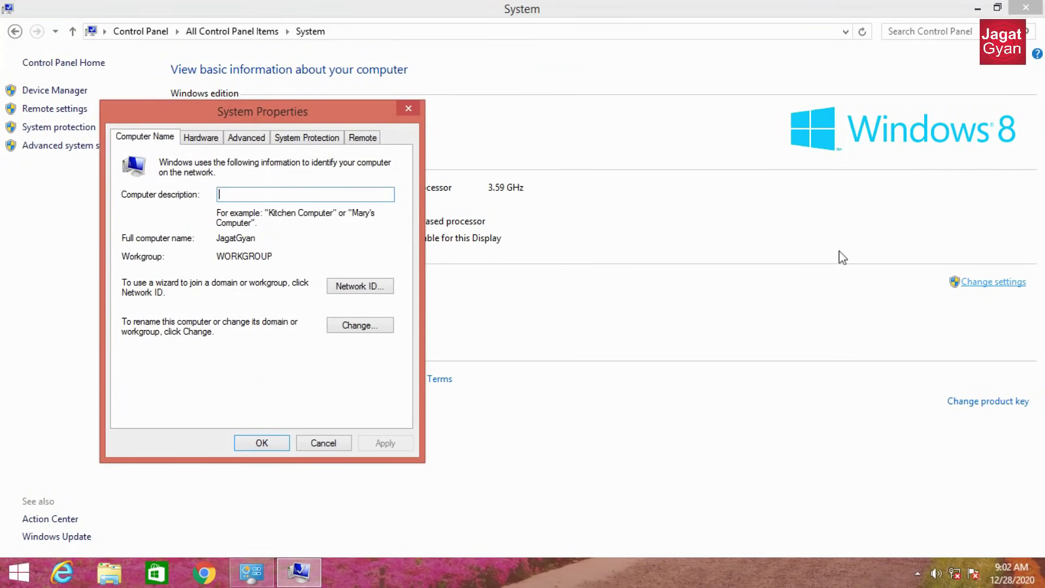
pyautogui.click(262, 146)
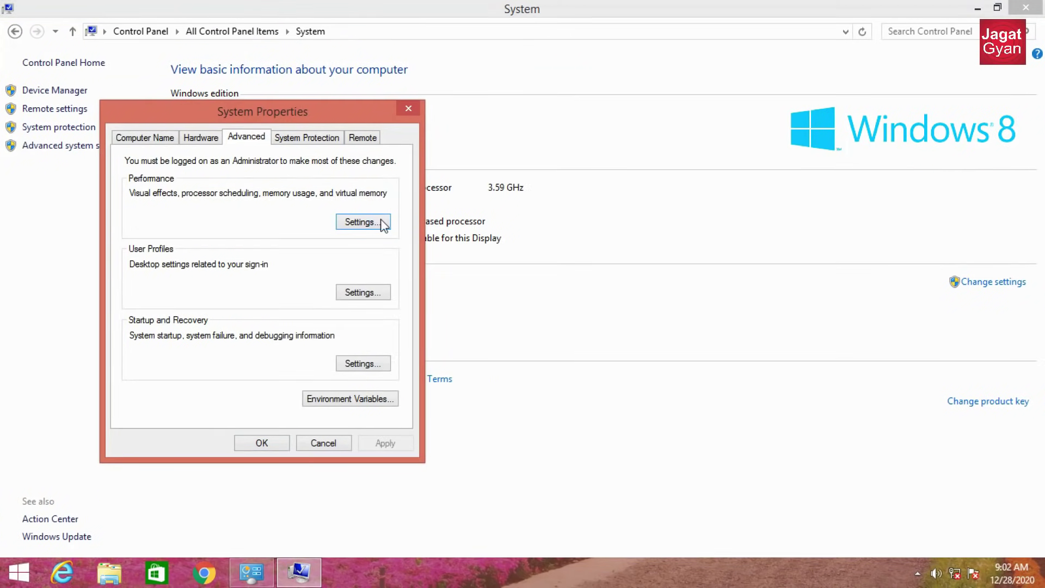
pyautogui.click(362, 221)
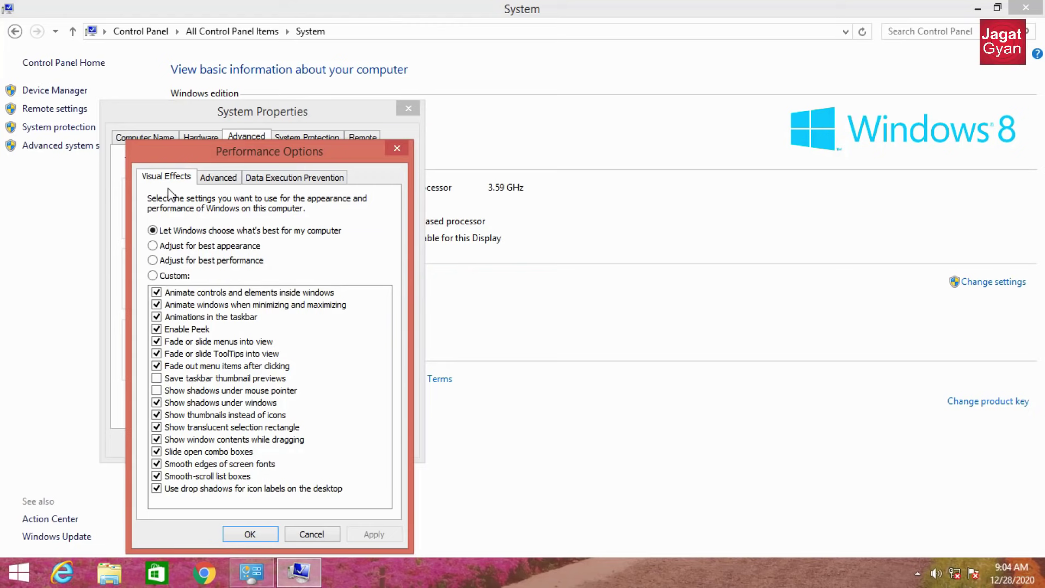
# - Apply custom visual effects with only "Show shadows under mouse pointer" and "Smooth edges of screen fonts" enabled
pyautogui.click(159, 292)
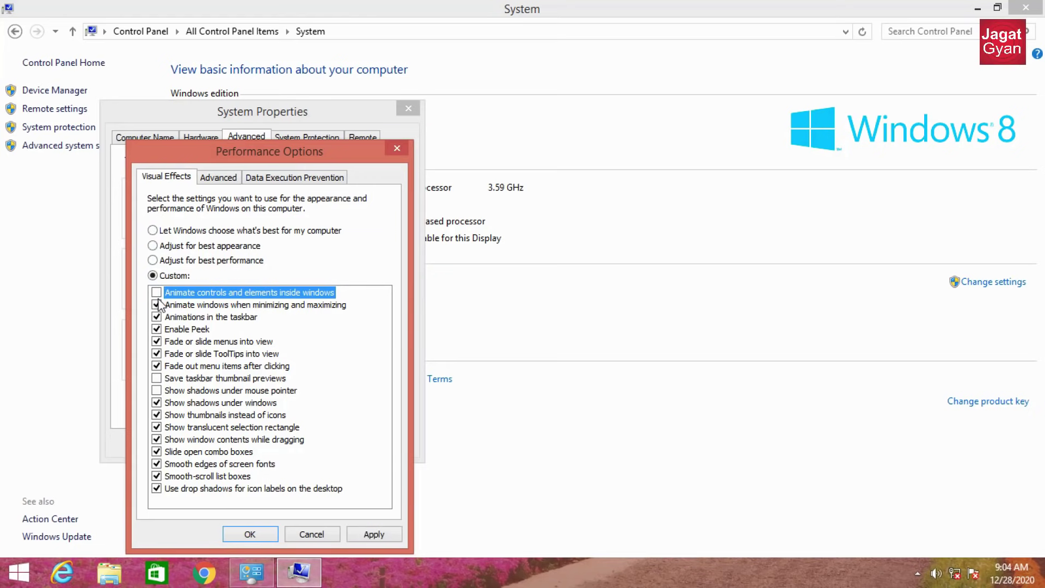
pyautogui.click(157, 292)
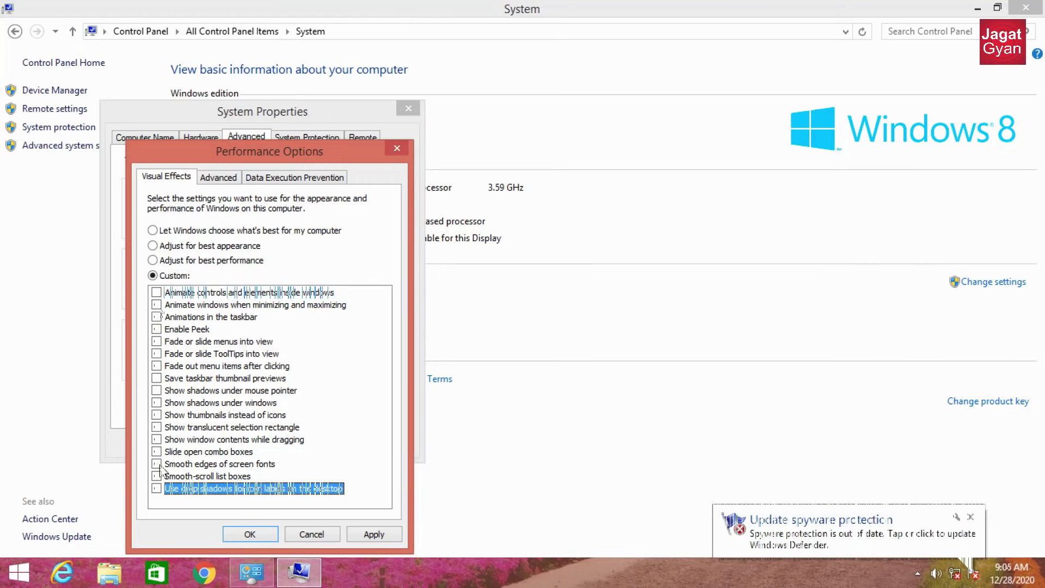
pyautogui.click(157, 464)
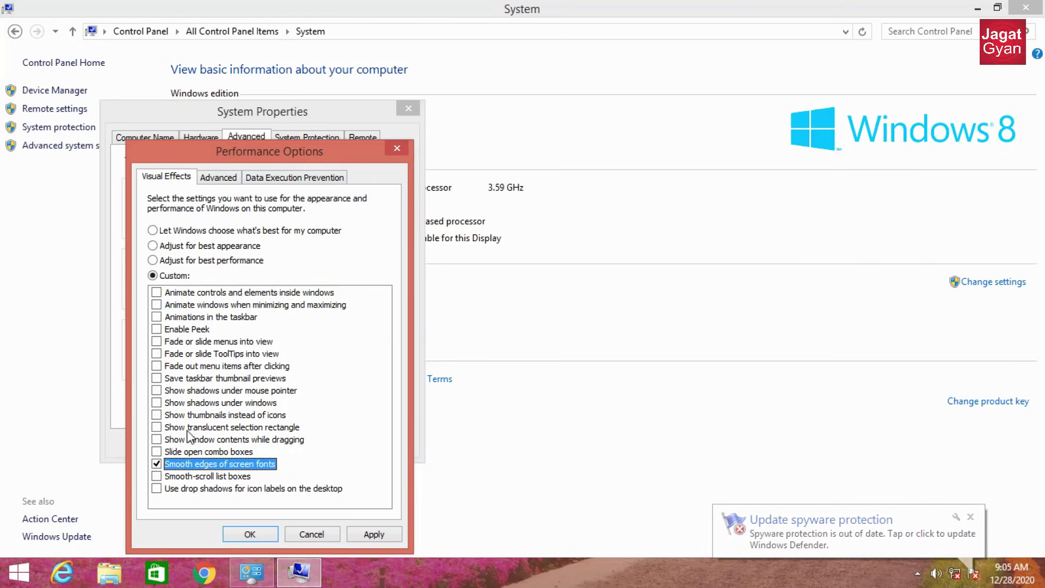
pyautogui.click(196, 404)
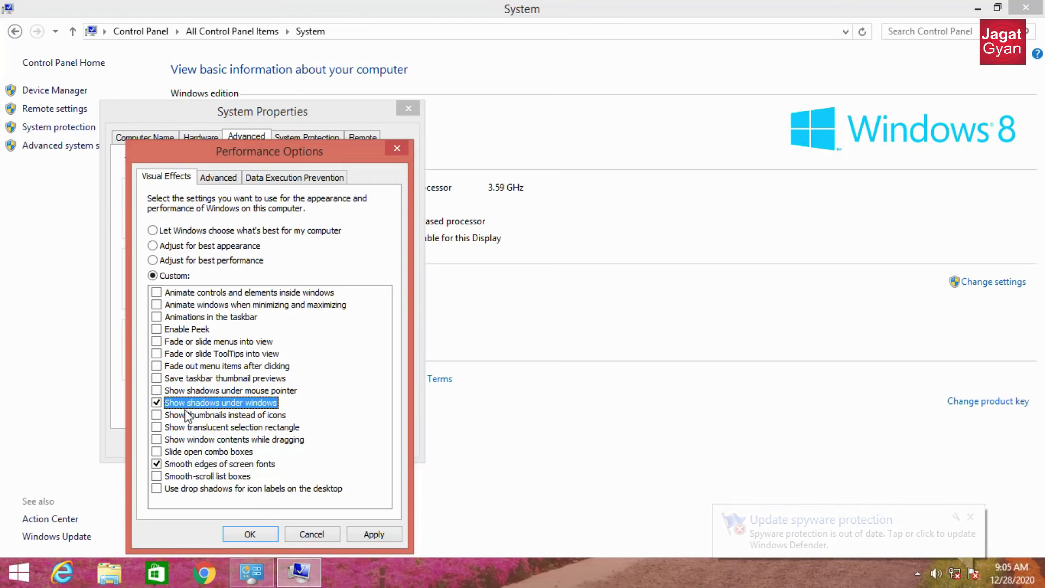
pyautogui.click(182, 389)
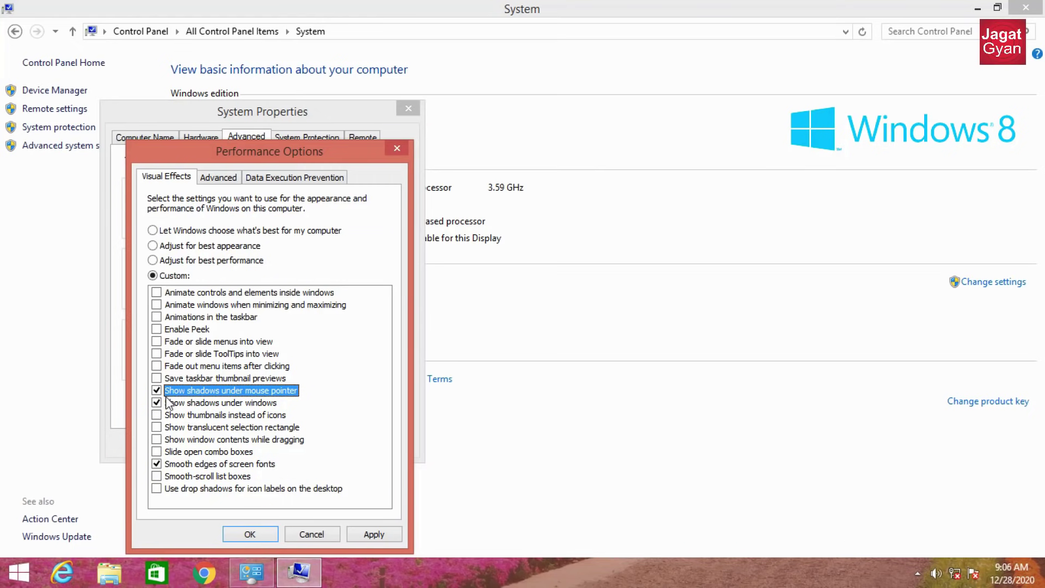
pyautogui.click(163, 403)
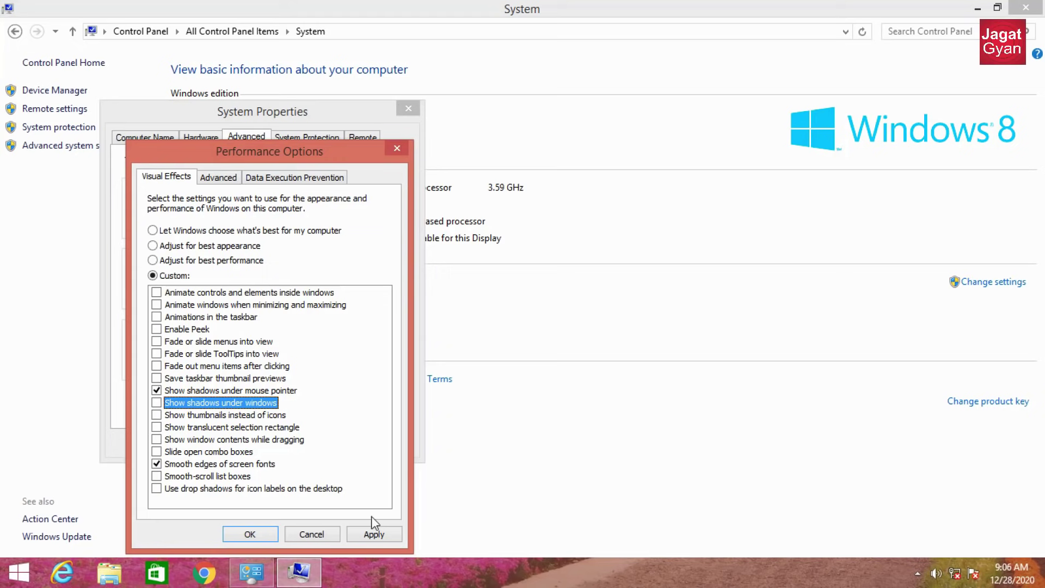
pyautogui.click(374, 535)
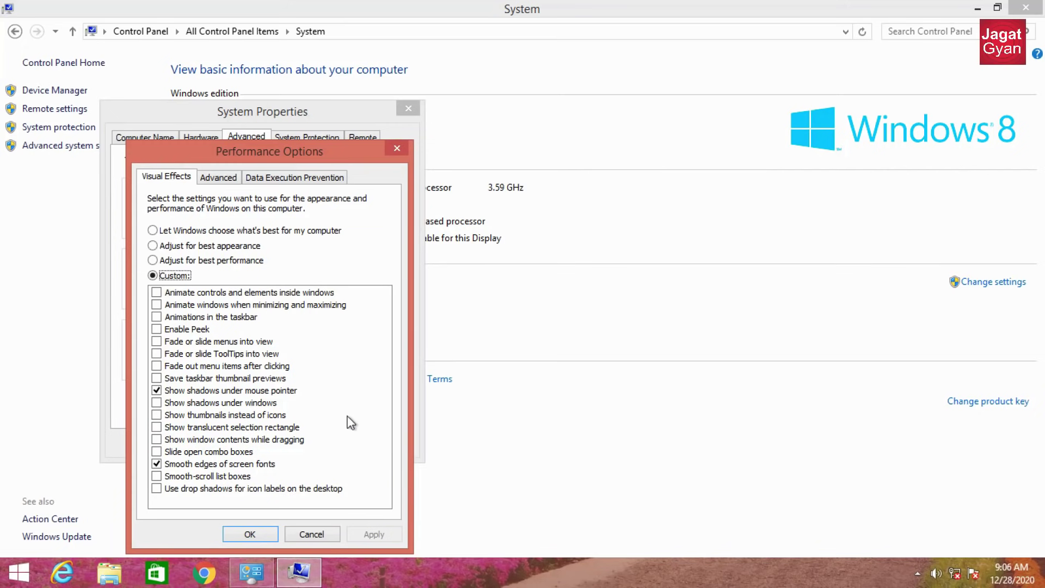
pyautogui.click(251, 534)
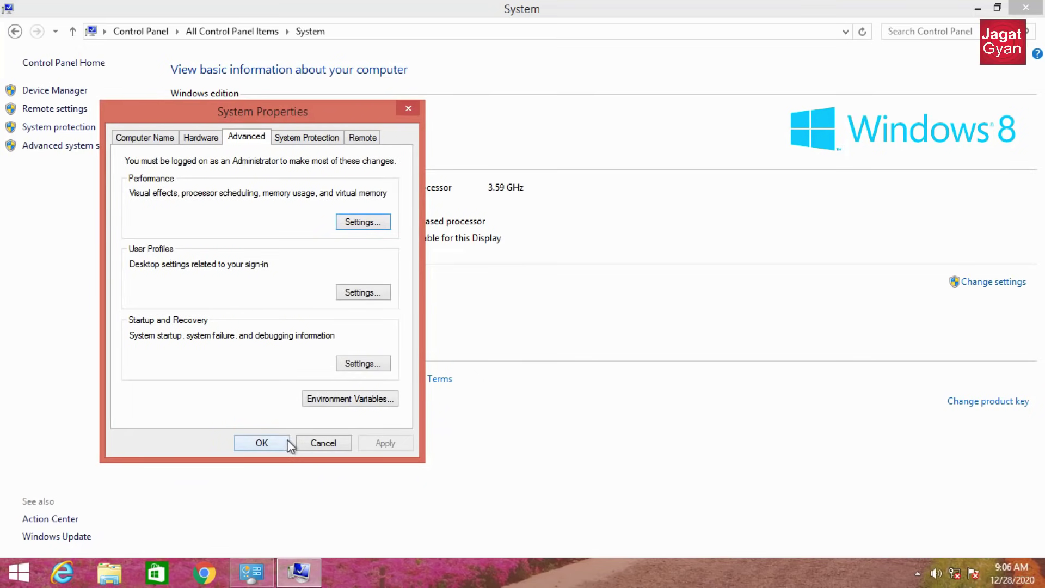
# - Recheck the visual effects in Performance Options without changes, and close System Properties and the System window
pyautogui.click(373, 229)
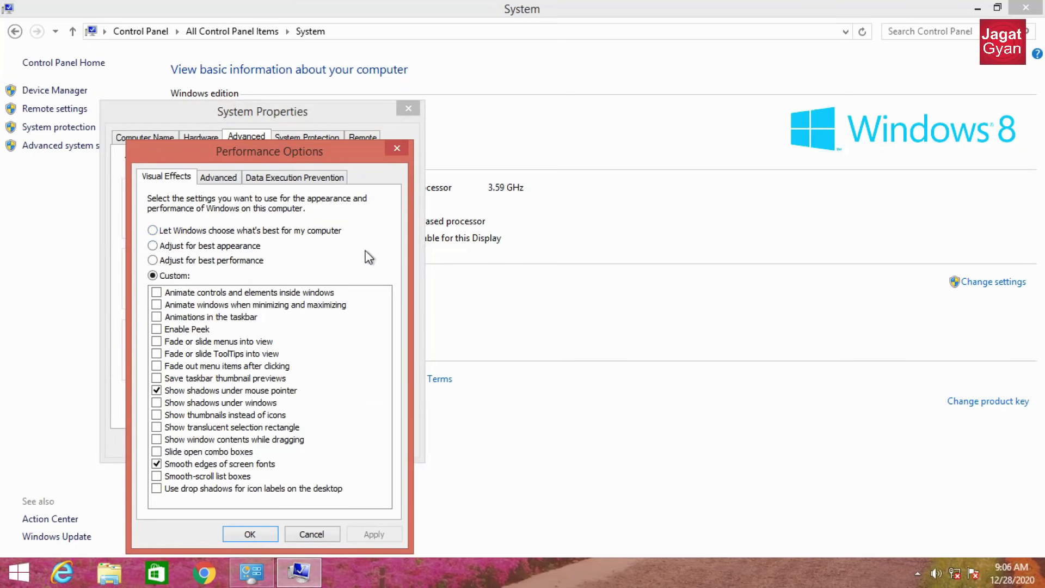
pyautogui.click(335, 532)
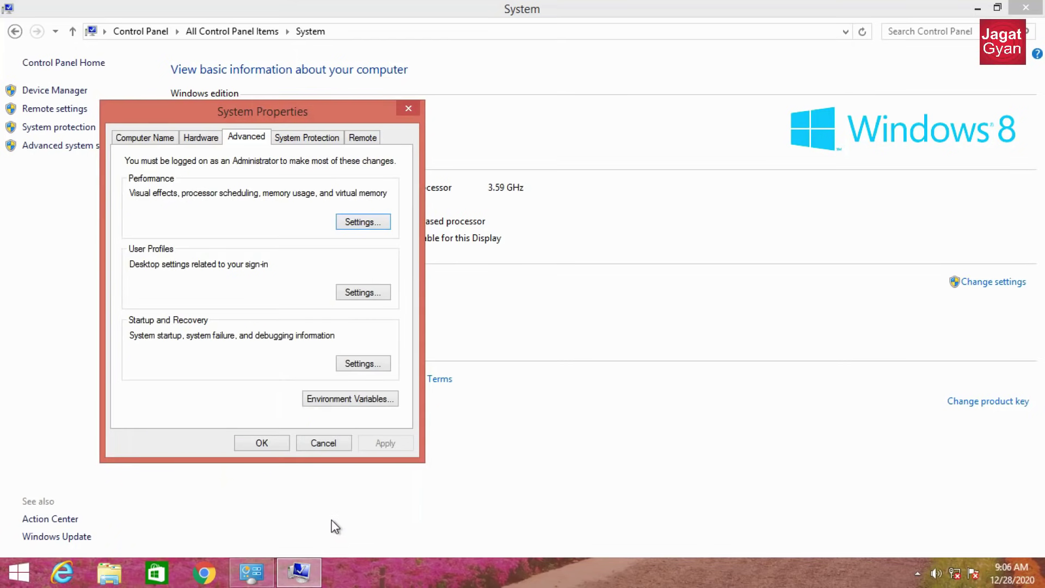
pyautogui.click(283, 445)
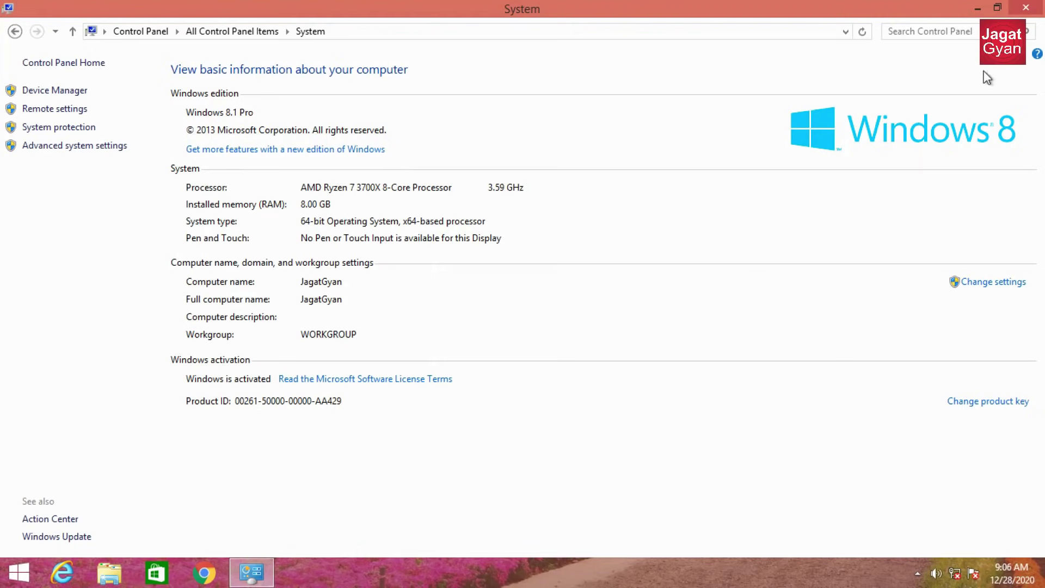
pyautogui.click(1025, 9)
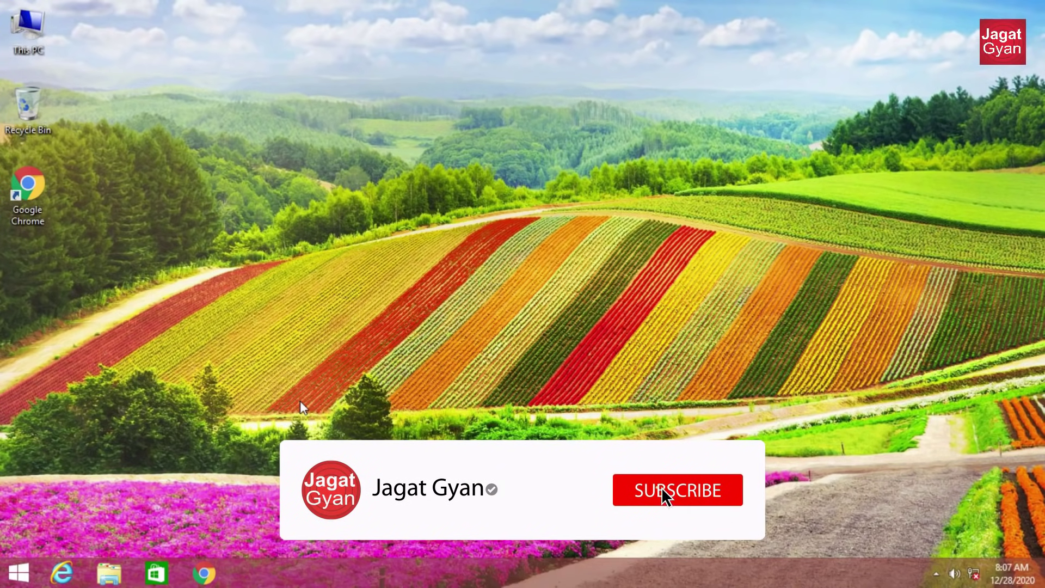